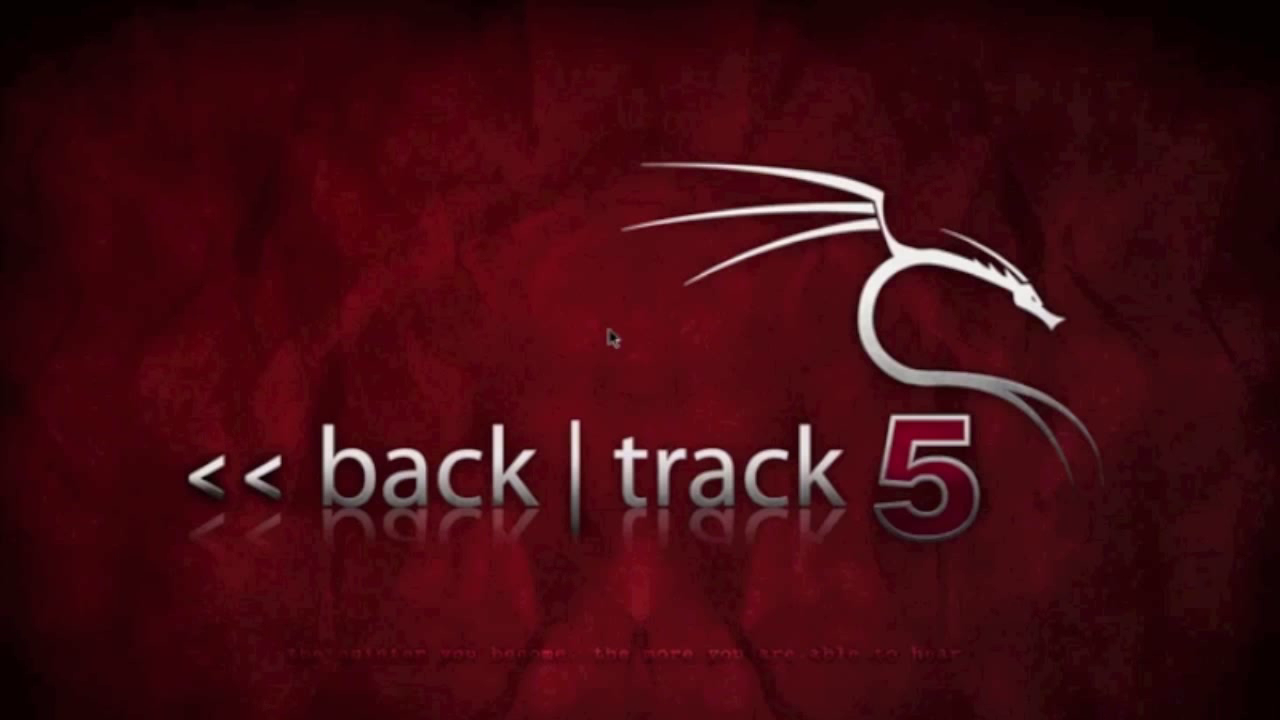
# Open a terminal, try to start TeamViewer with the teamviewer command, and clear the terminal output.
pyautogui.click(323, 8)
pyautogui.write('teamvi')
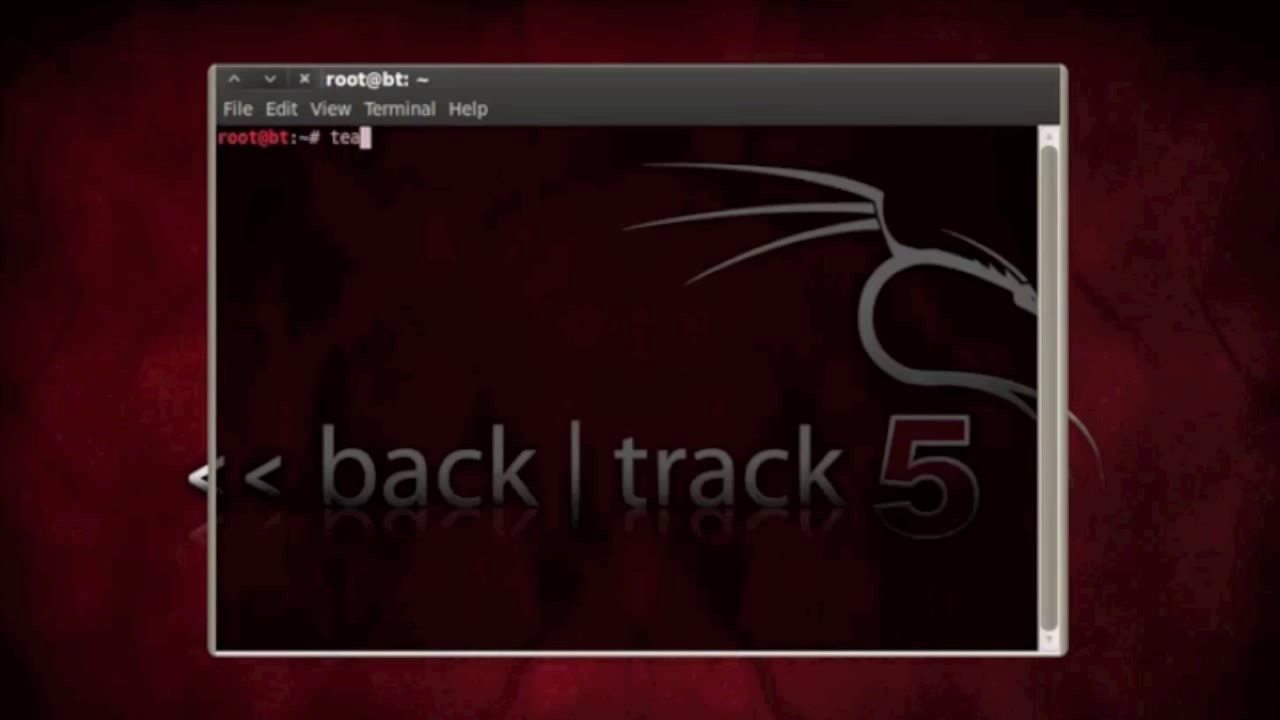
pyautogui.press('BackSpace')
pyautogui.write('iewer')
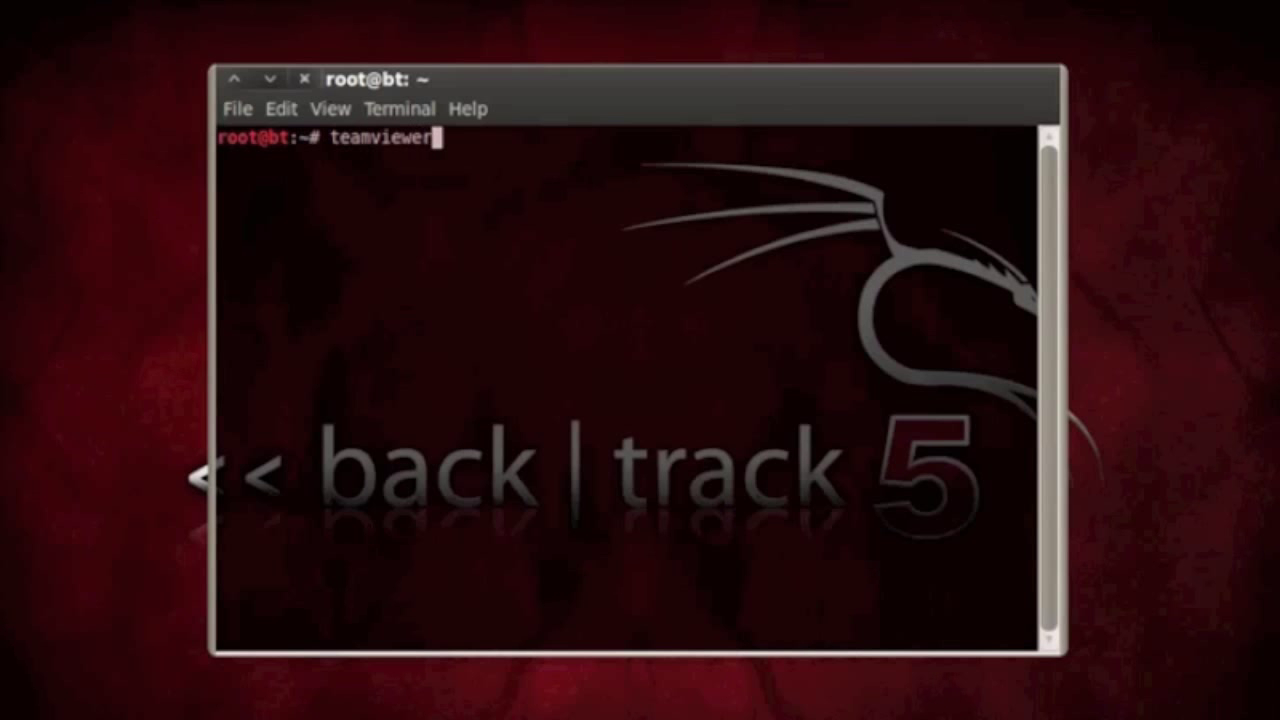
pyautogui.press('Return')
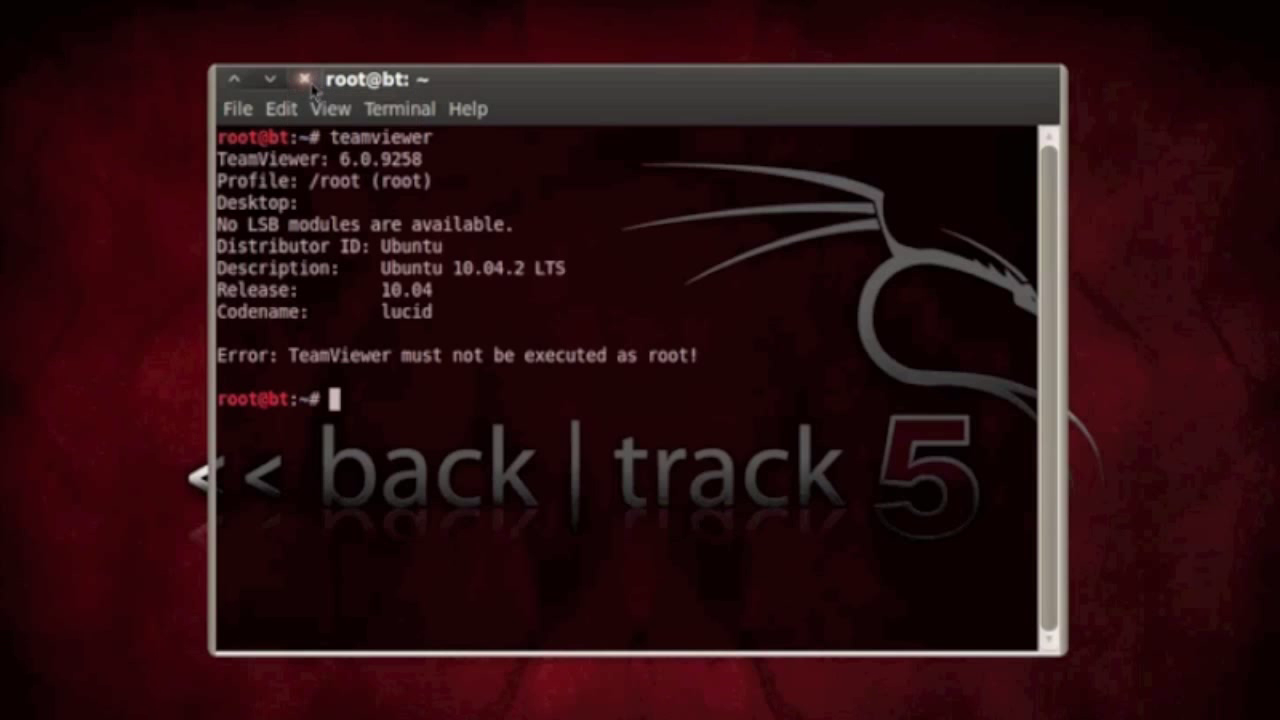
pyautogui.write('clear')
pyautogui.press('Return')
pyautogui.write('adduser ')
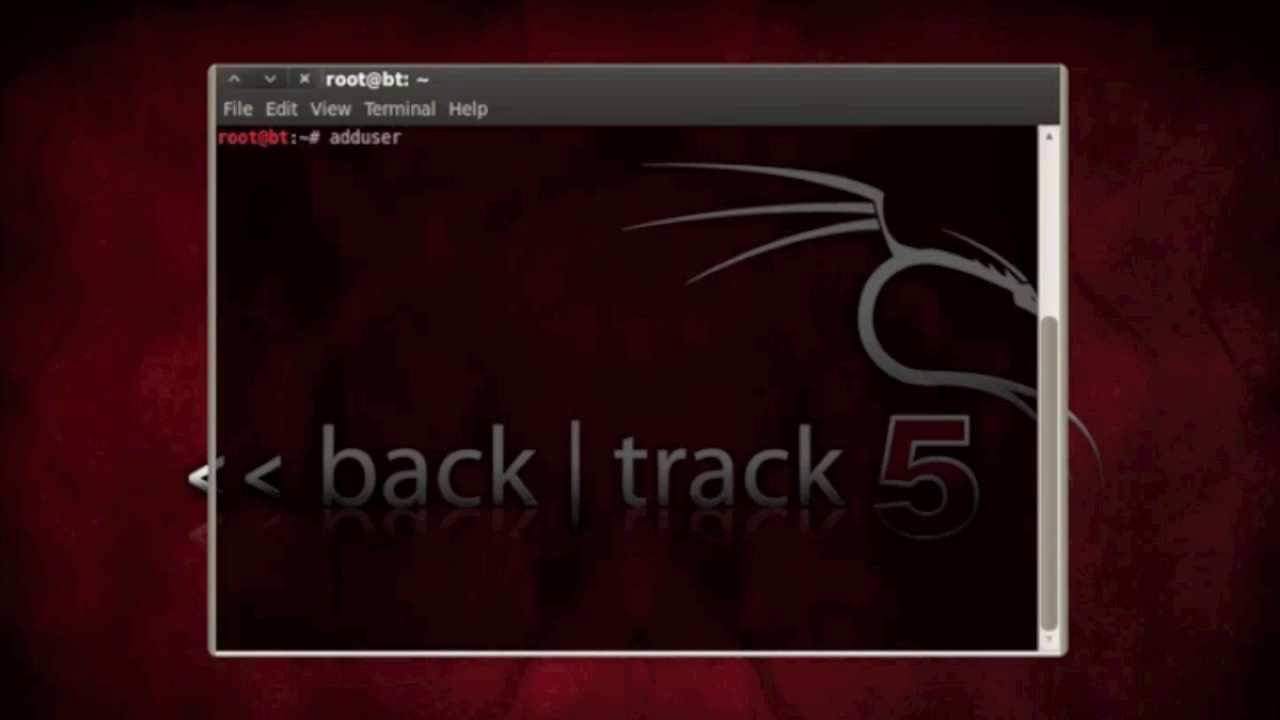
pyautogui.write('h4x0r18')
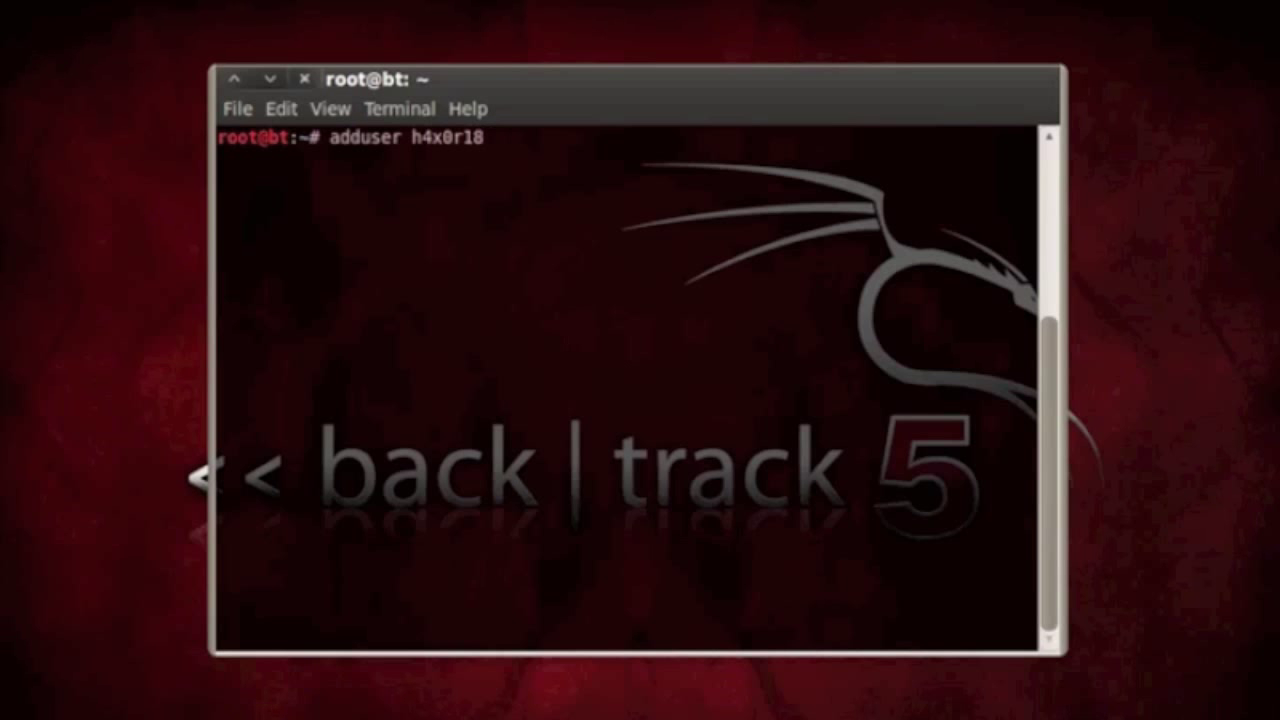
pyautogui.press('BackSpace')
pyautogui.press('BackSpace')
pyautogui.press('BackSpace')
pyautogui.press('BackSpace')
pyautogui.press('BackSpace')
pyautogui.press('BackSpace')
pyautogui.press('BackSpace')
pyautogui.press('BackSpace')
pyautogui.press('BackSpace')
pyautogui.press('BackSpace')
pyautogui.press('BackSpace')
pyautogui.press('BackSpace')
pyautogui.press('BackSpace')
pyautogui.press('BackSpace')
pyautogui.press('BackSpace')
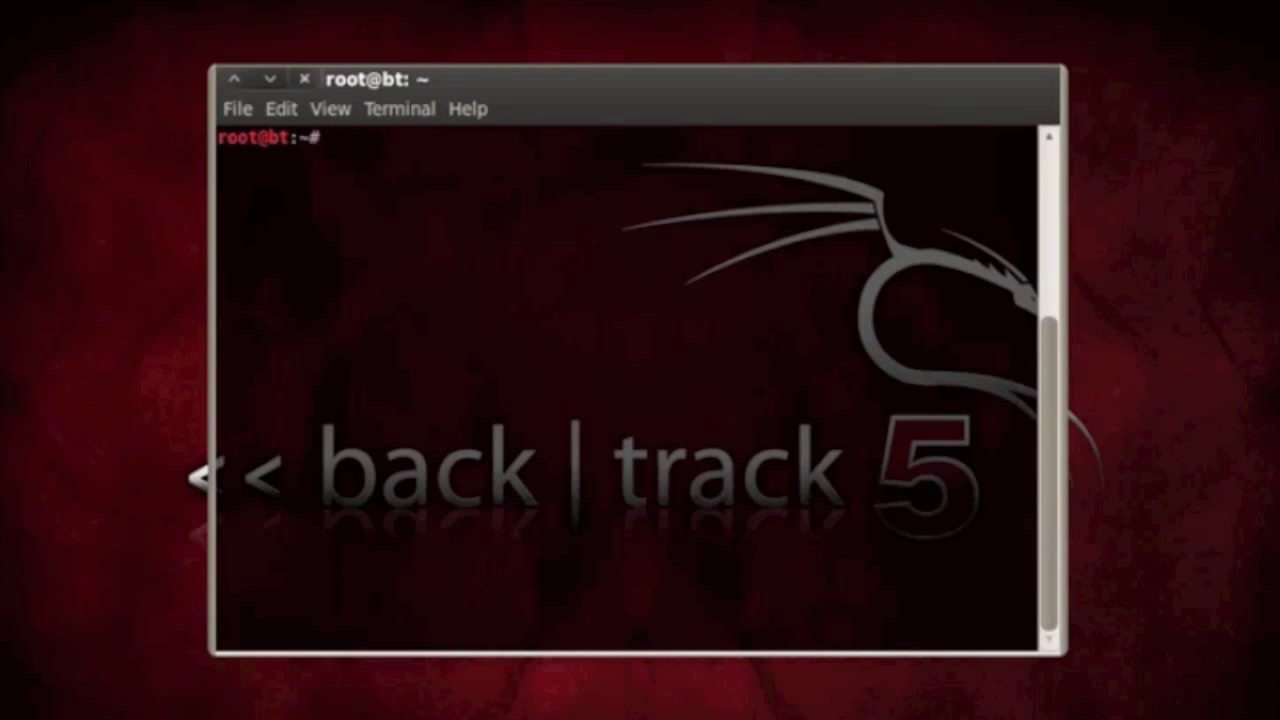
pyautogui.press('Up')
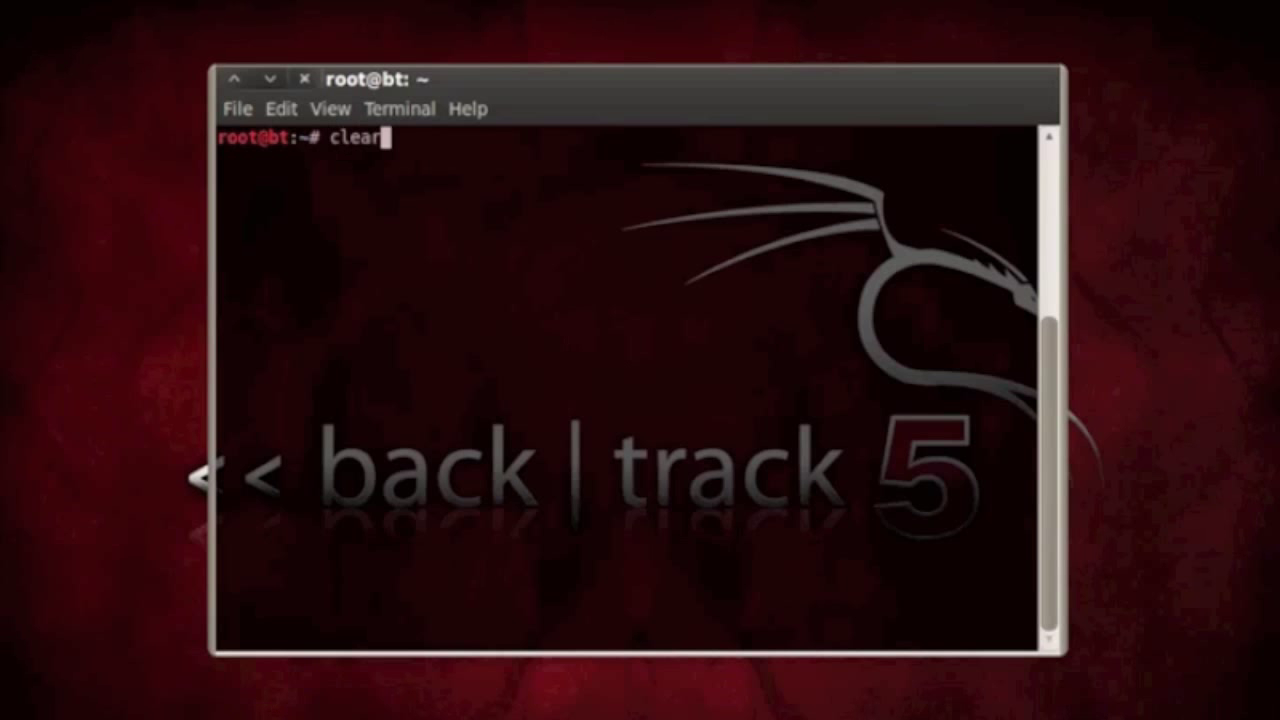
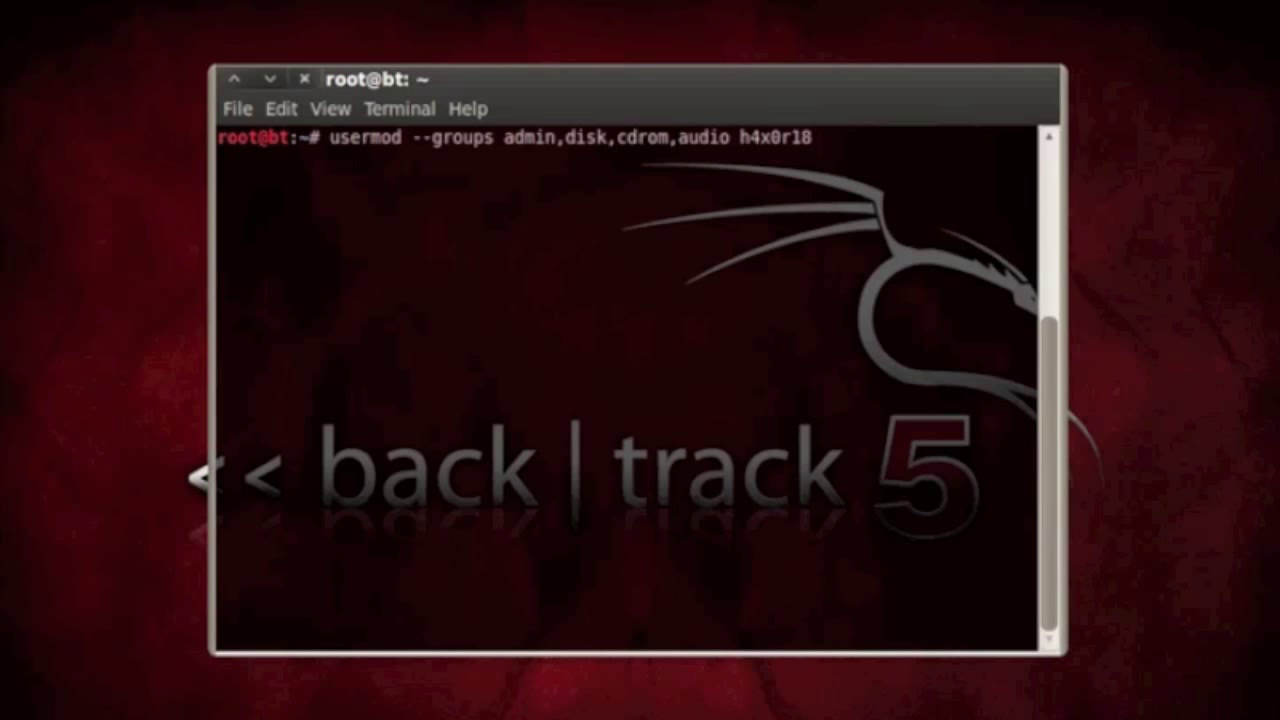
pyautogui.press('BackSpace')
pyautogui.press('BackSpace')
pyautogui.press('BackSpace')
pyautogui.press('BackSpace')
pyautogui.press('BackSpace')
pyautogui.press('BackSpace')
pyautogui.press('BackSpace')
pyautogui.press('BackSpace')
pyautogui.press('BackSpace')
pyautogui.press('BackSpace')
pyautogui.press('BackSpace')
pyautogui.press('BackSpace')
pyautogui.press('BackSpace')
pyautogui.press('BackSpace')
pyautogui.press('BackSpace')
pyautogui.press('BackSpace')
pyautogui.press('BackSpace')
pyautogui.press('BackSpace')
pyautogui.press('BackSpace')
pyautogui.press('BackSpace')
pyautogui.press('BackSpace')
pyautogui.press('BackSpace')
pyautogui.press('BackSpace')
pyautogui.press('BackSpace')
pyautogui.press('BackSpace')
pyautogui.press('BackSpace')
pyautogui.press('BackSpace')
pyautogui.press('BackSpace')
pyautogui.press('BackSpace')
pyautogui.press('BackSpace')
pyautogui.press('BackSpace')
pyautogui.press('BackSpace')
pyautogui.press('BackSpace')
pyautogui.press('BackSpace')
pyautogui.press('BackSpace')
pyautogui.press('BackSpace')
pyautogui.press('BackSpace')
pyautogui.press('BackSpace')
pyautogui.press('BackSpace')
pyautogui.press('BackSpace')
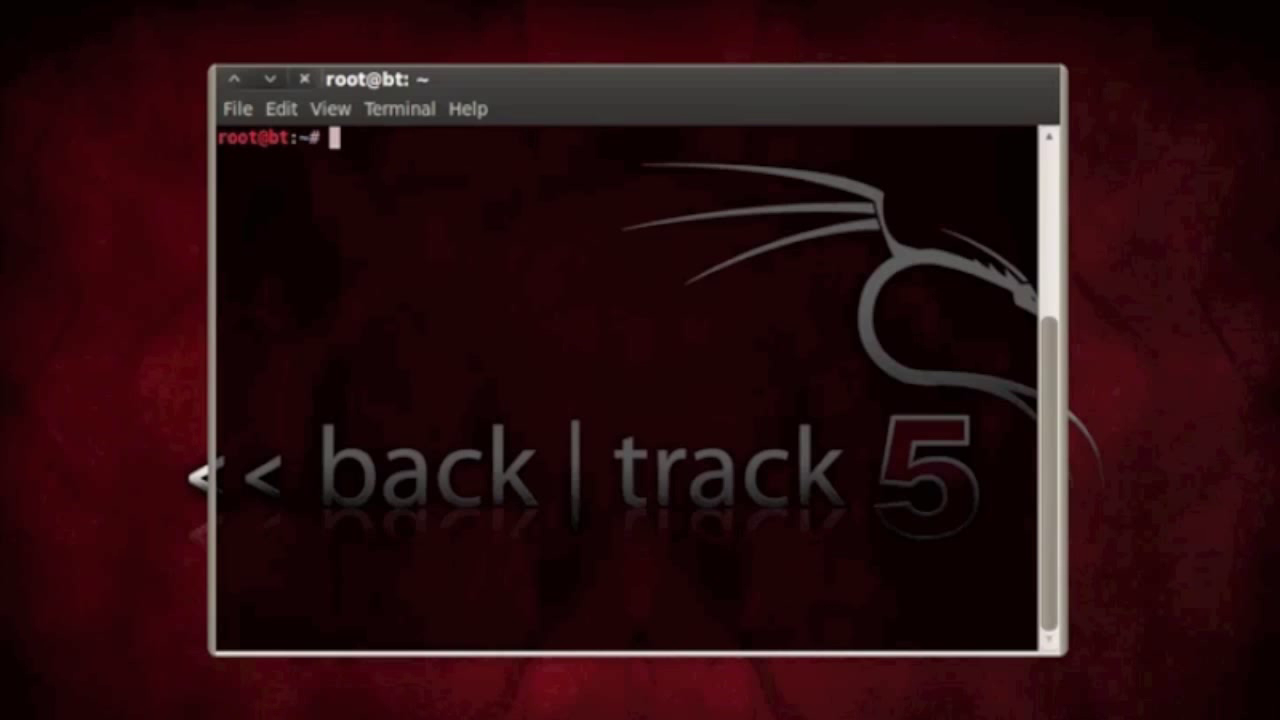
# Turn off X server access control by running xhost +, and minimize the terminal window.
pyautogui.write('xhost +')
pyautogui.press('Return')
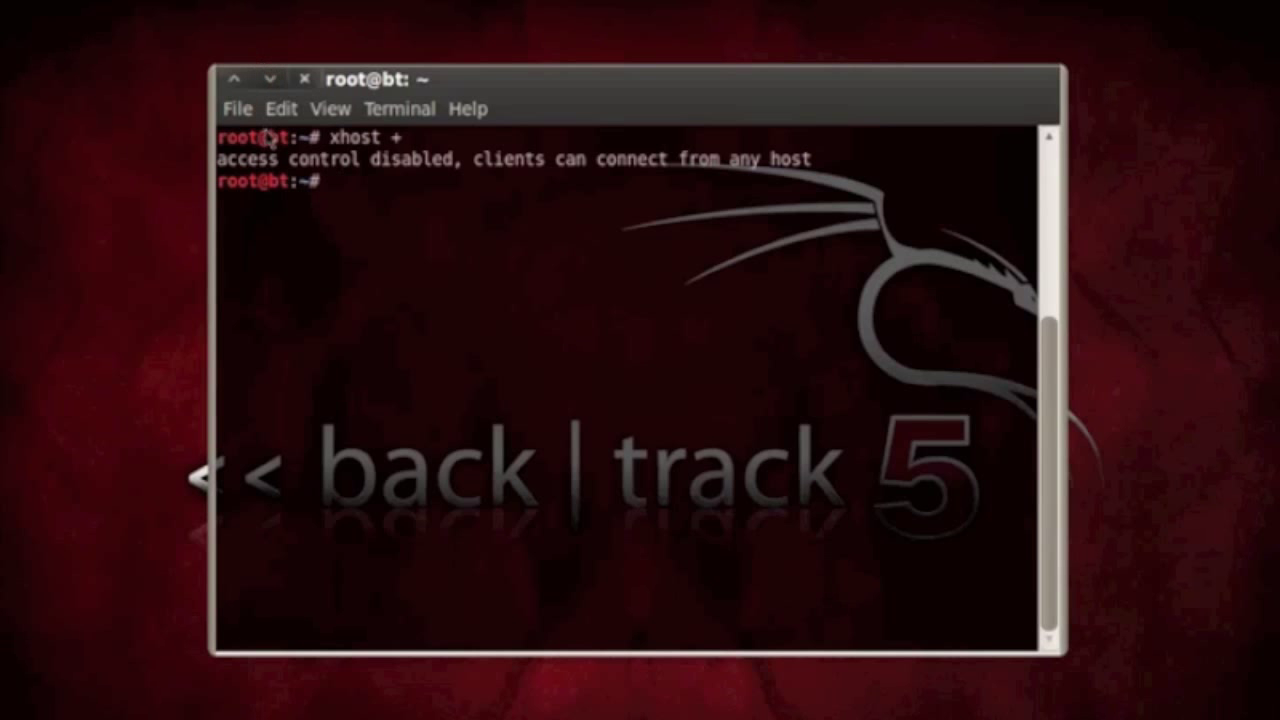
pyautogui.click(271, 80)
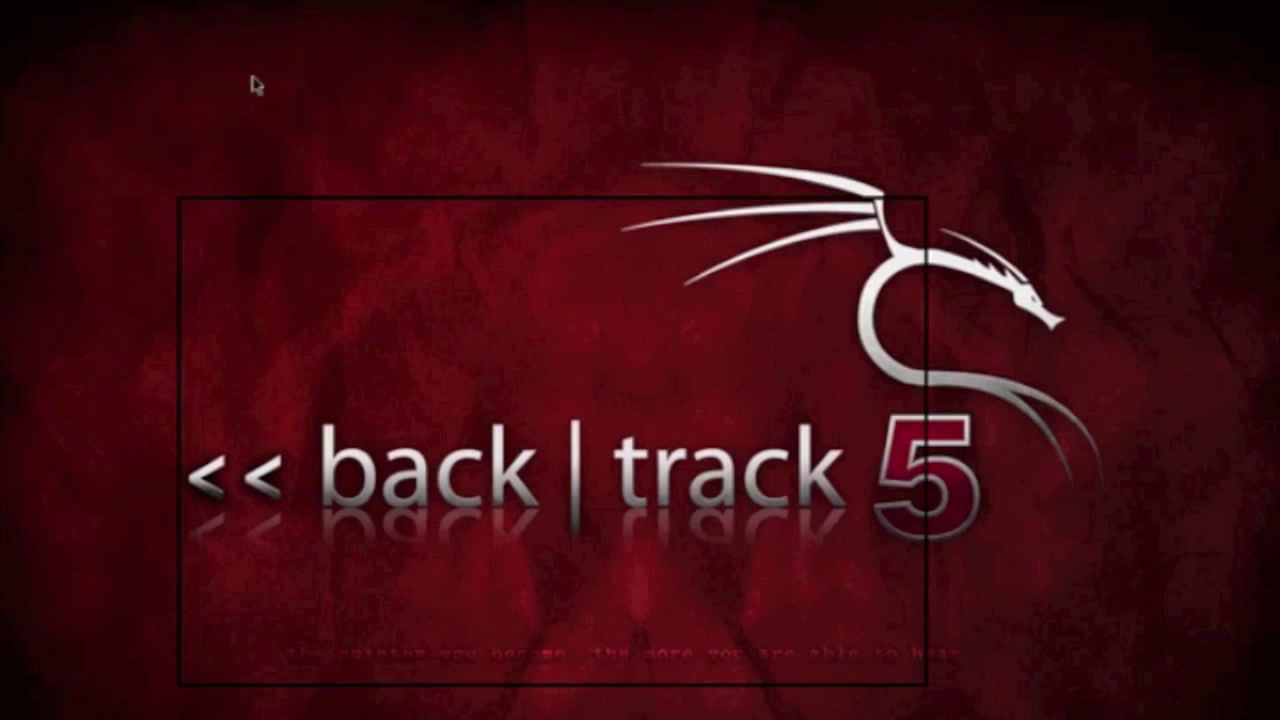
# Open the launcher properties of TeamViewer 6 from the Internet category in the desktop's menu editor.
pyautogui.click(73, 1)
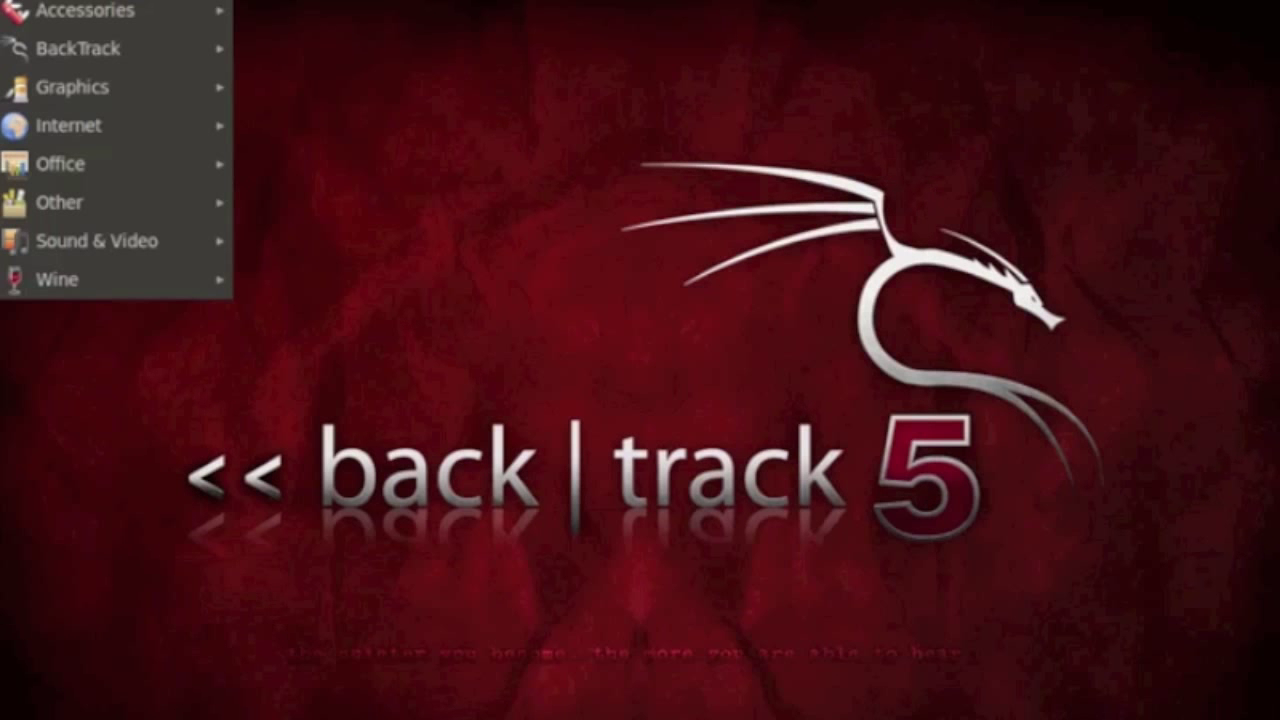
pyautogui.click(73, 1)
pyautogui.rightClick(73, 1)
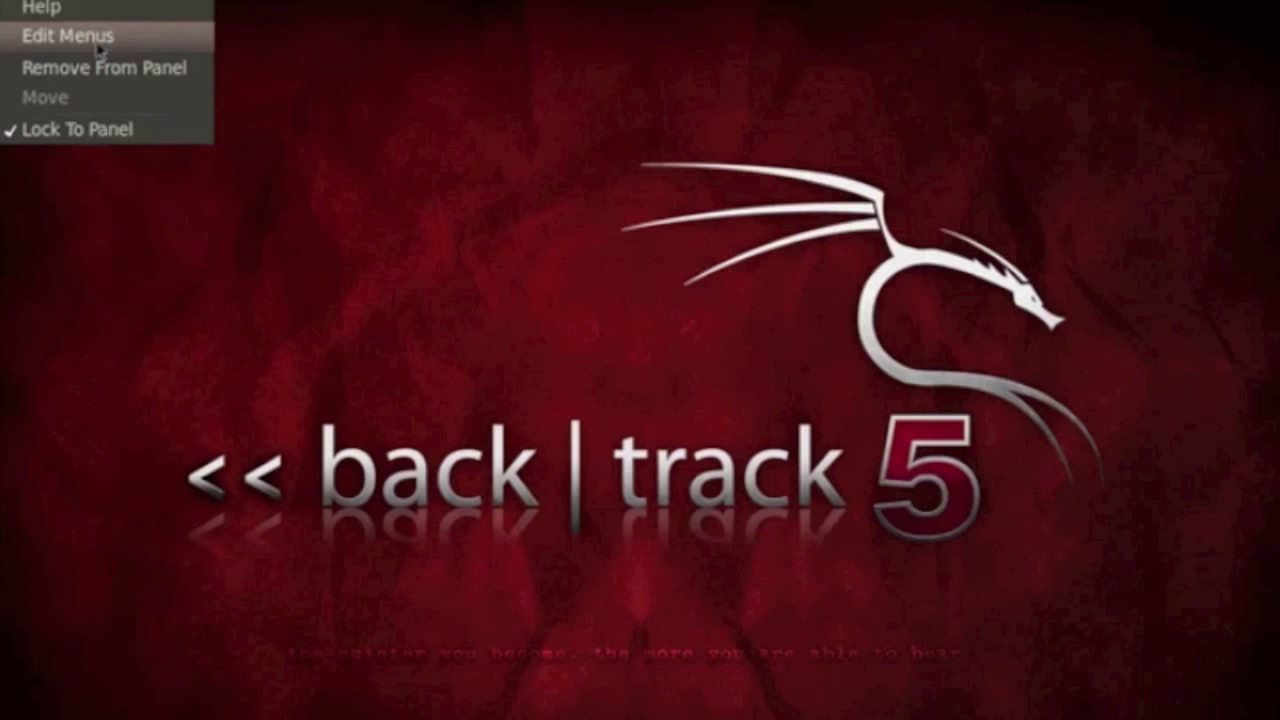
pyautogui.click(55, 40)
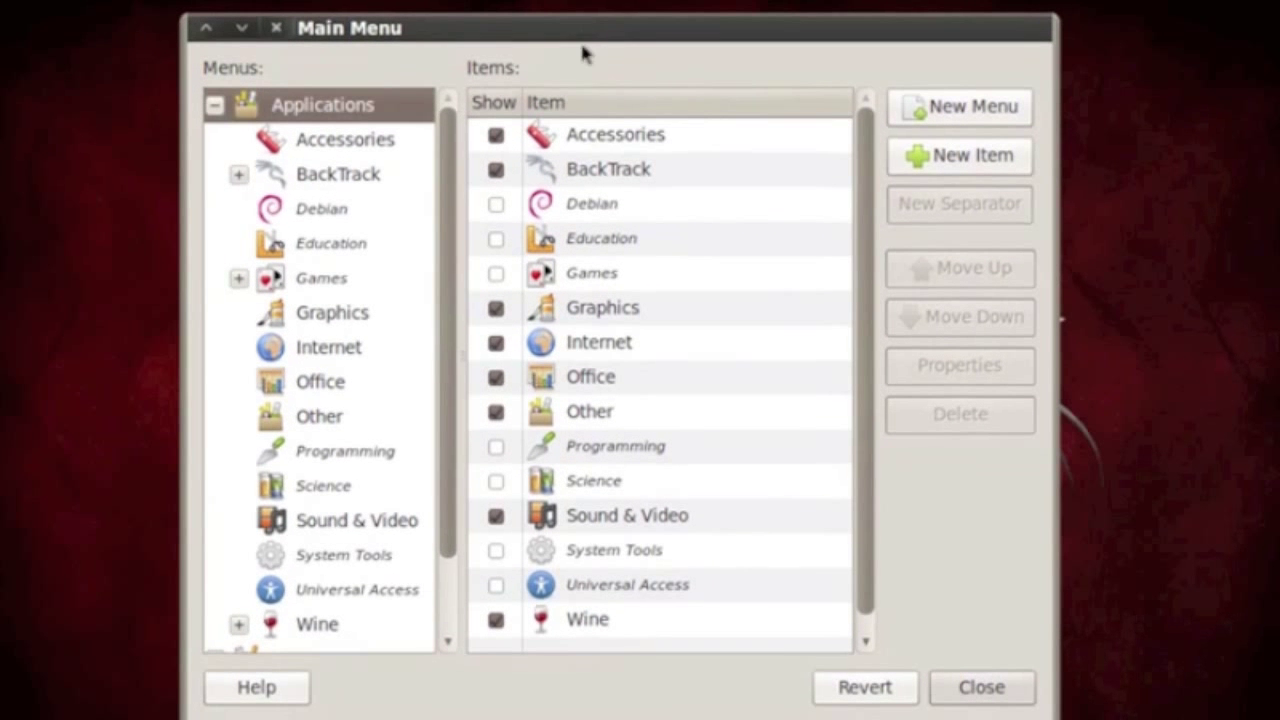
pyautogui.click(308, 350)
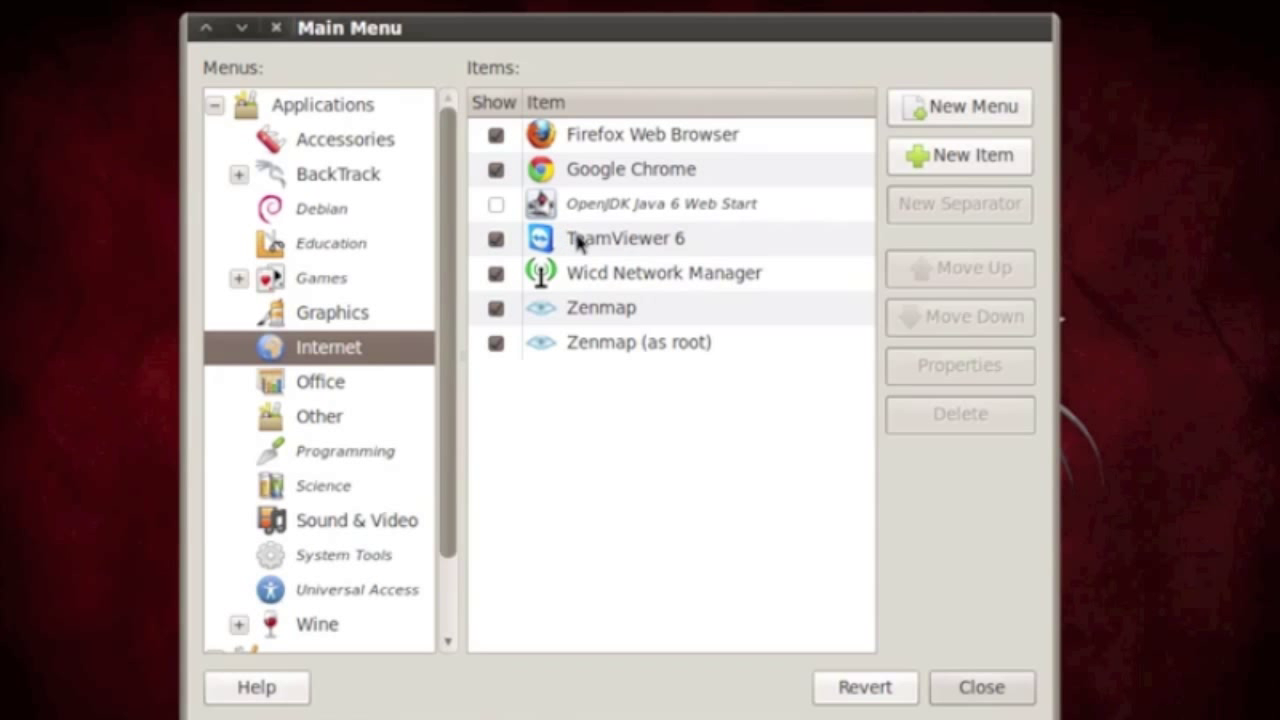
pyautogui.click(609, 242)
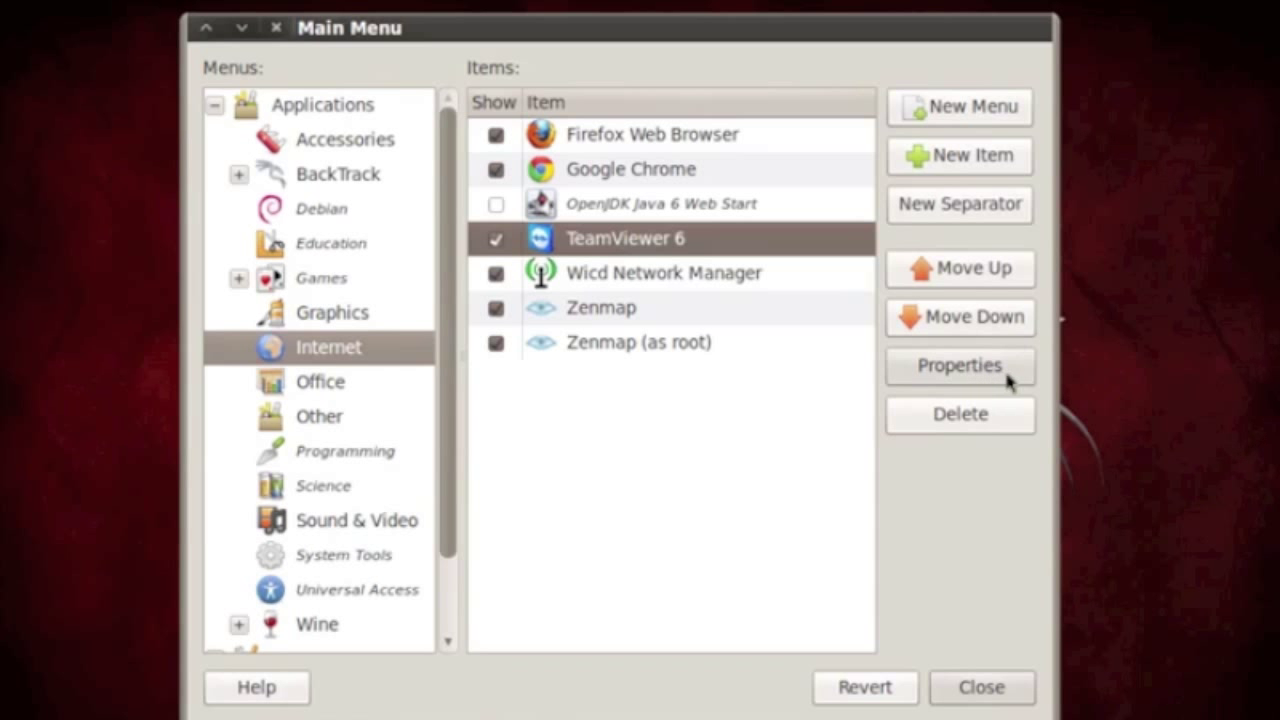
pyautogui.click(953, 367)
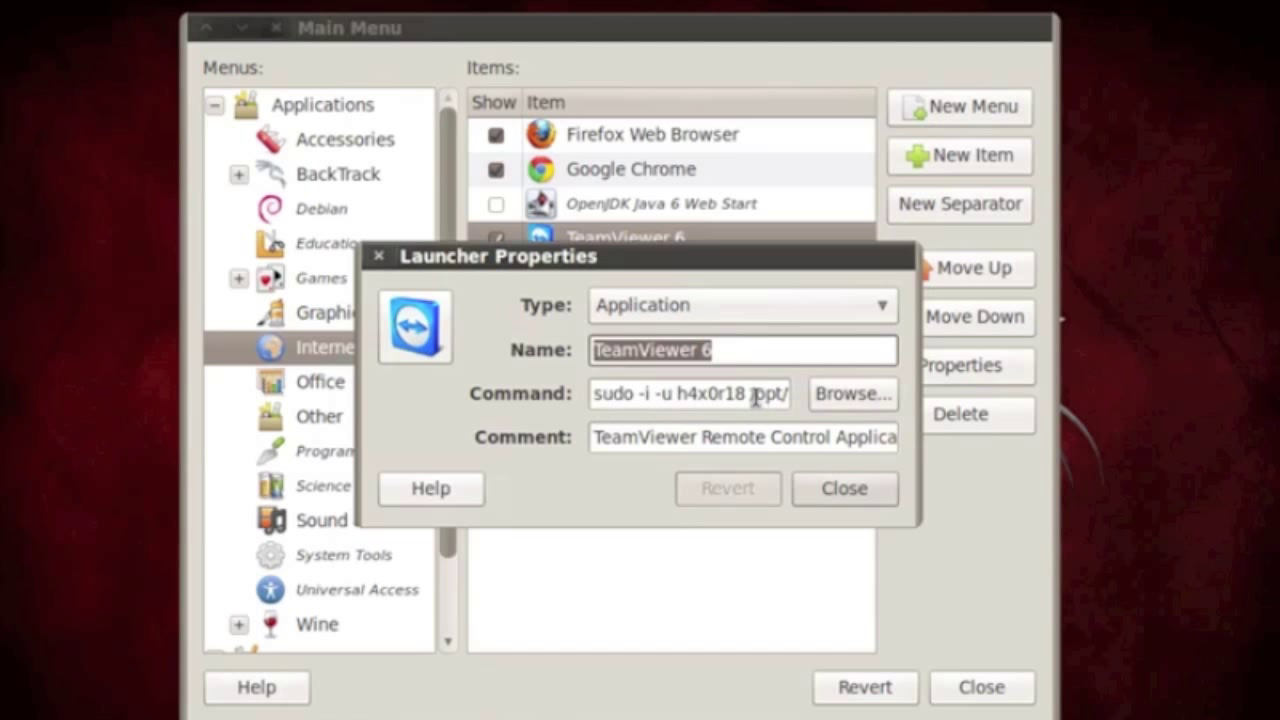
# Examine the full launcher command of TeamViewer 6, including its sudo prefix and program path, and close the properties.
pyautogui.moveTo(751, 393); pyautogui.dragTo(590, 392)
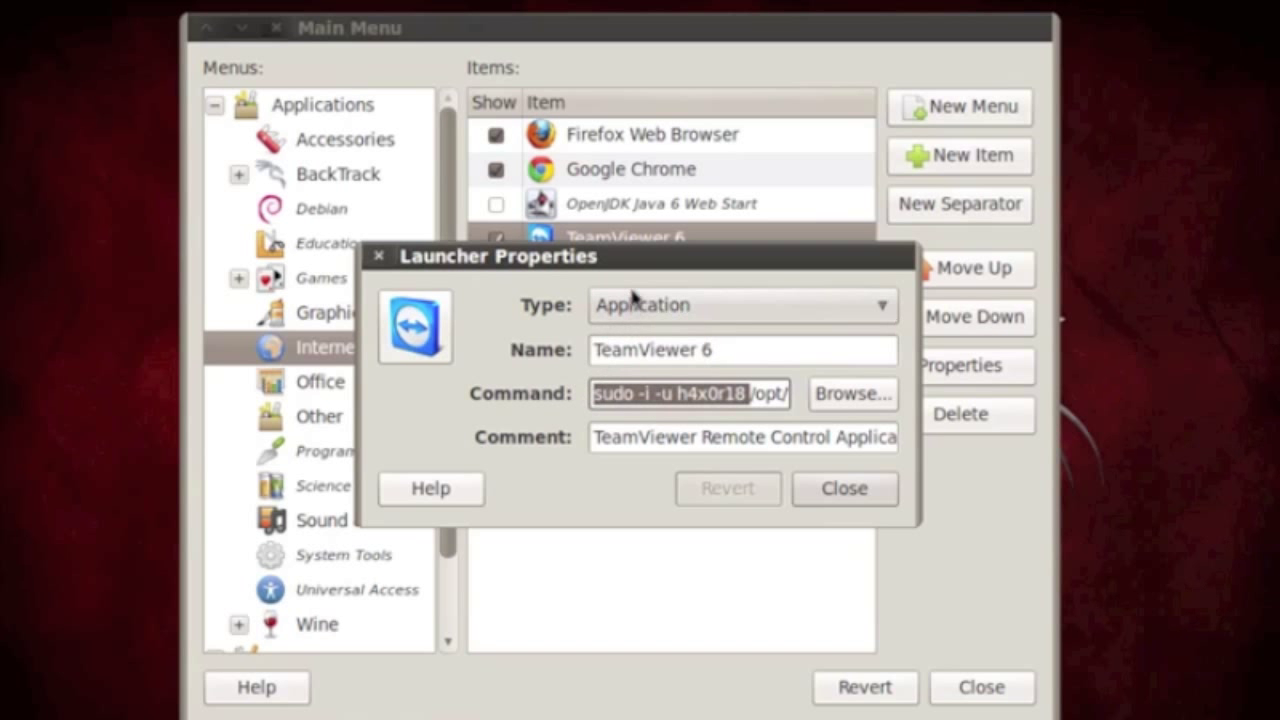
pyautogui.moveTo(688, 265); pyautogui.dragTo(636, 271)
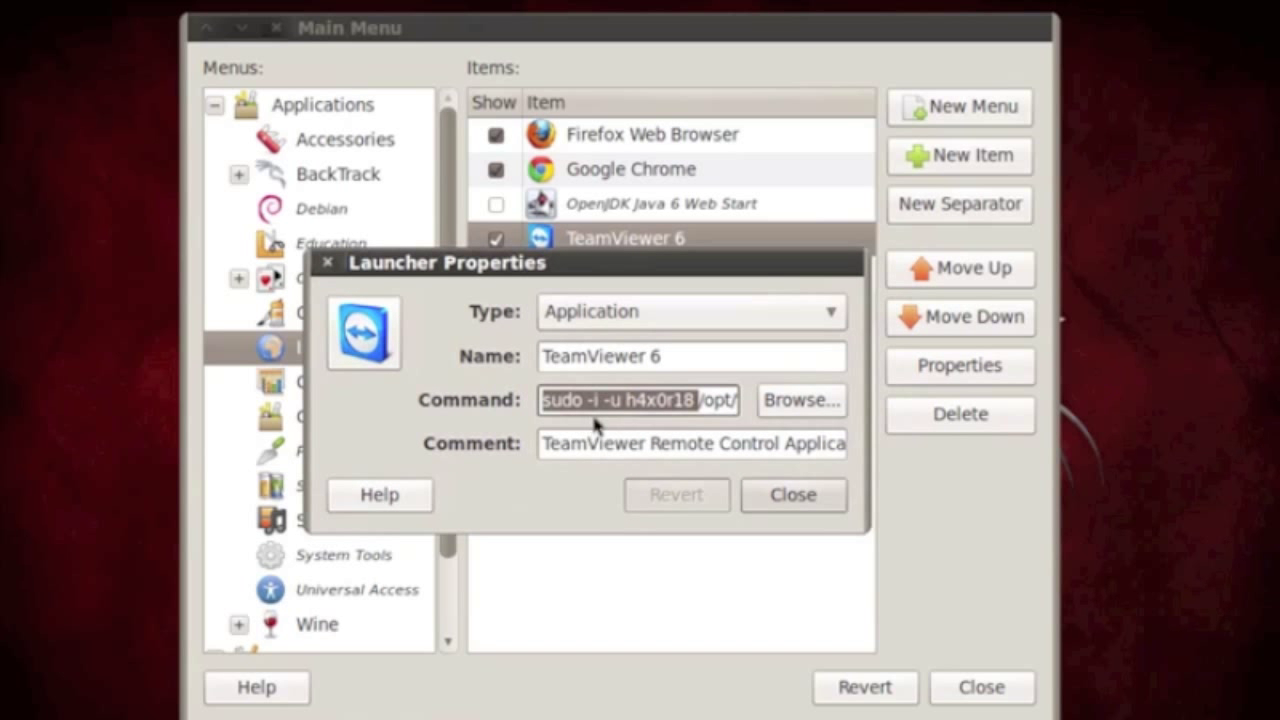
pyautogui.click(702, 400)
pyautogui.moveTo(702, 400)
pyautogui.mouseDown()
pyautogui.moveTo(800, 403)
pyautogui.moveTo(712, 400)
pyautogui.mouseUp()
pyautogui.click(712, 400)
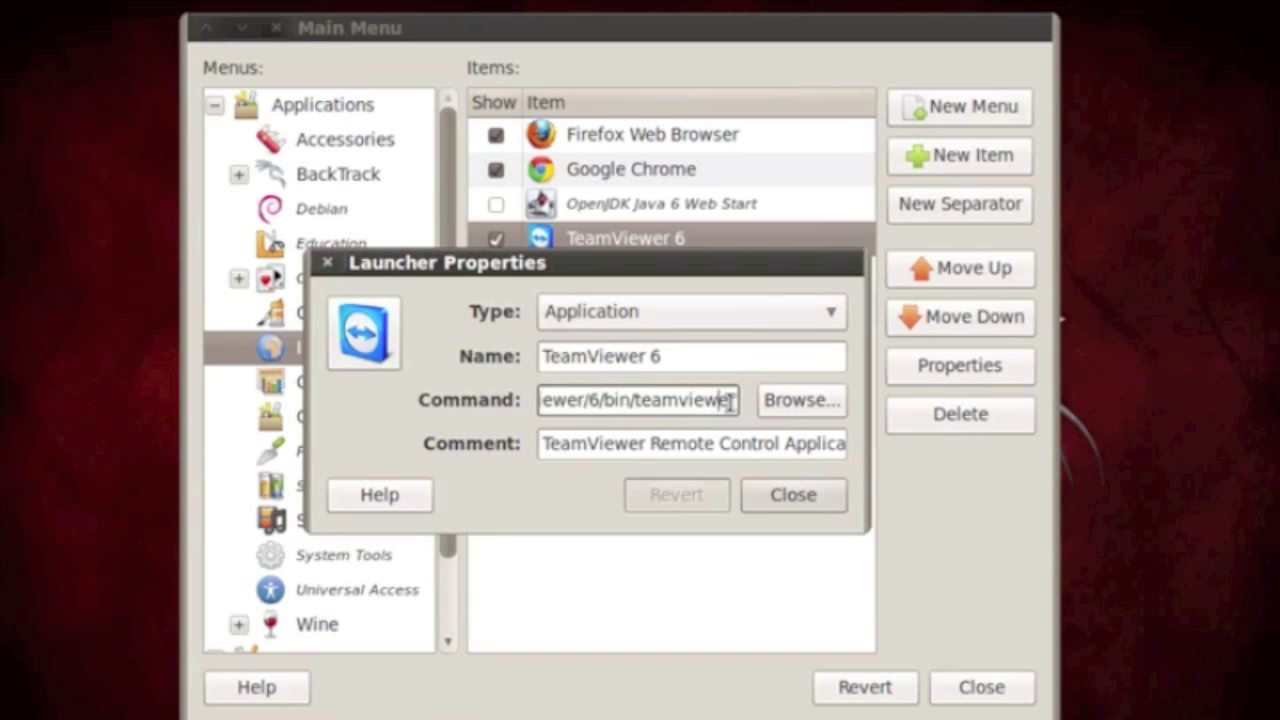
pyautogui.click(828, 503)
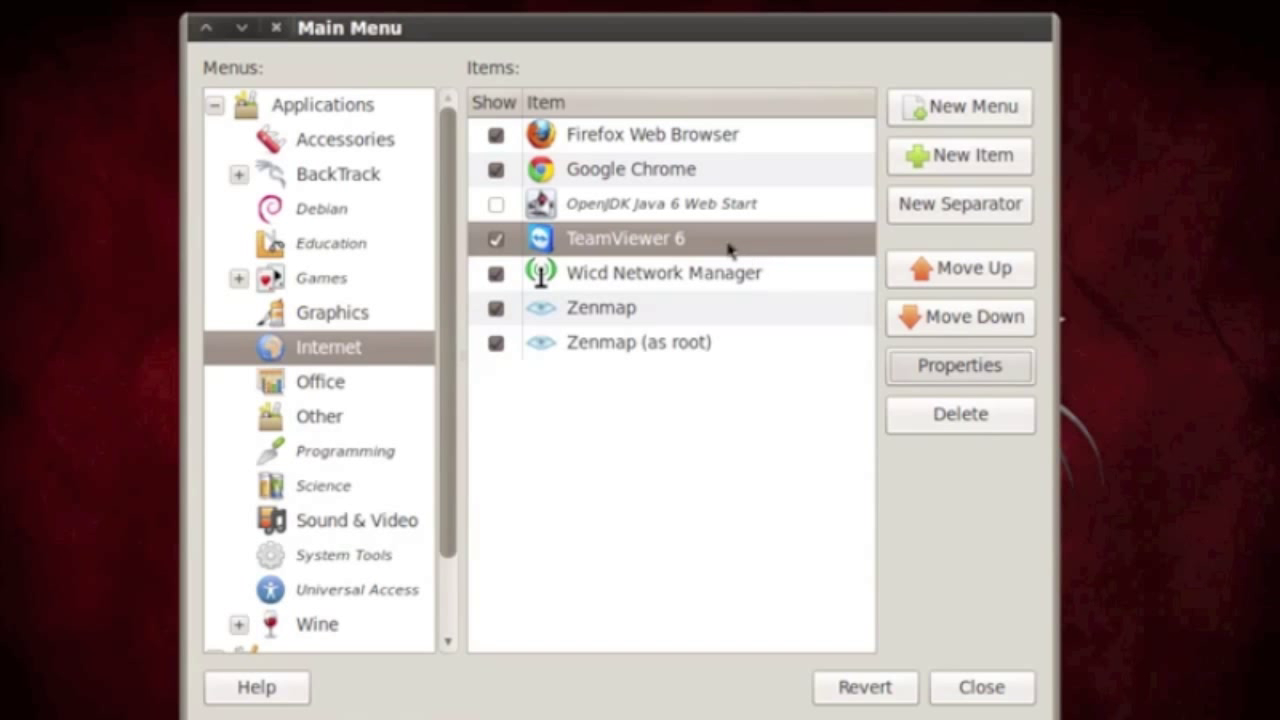
# Examine the launcher command of Google Chrome, and close its properties and the menu editor.
pyautogui.click(666, 183)
pyautogui.click(978, 362)
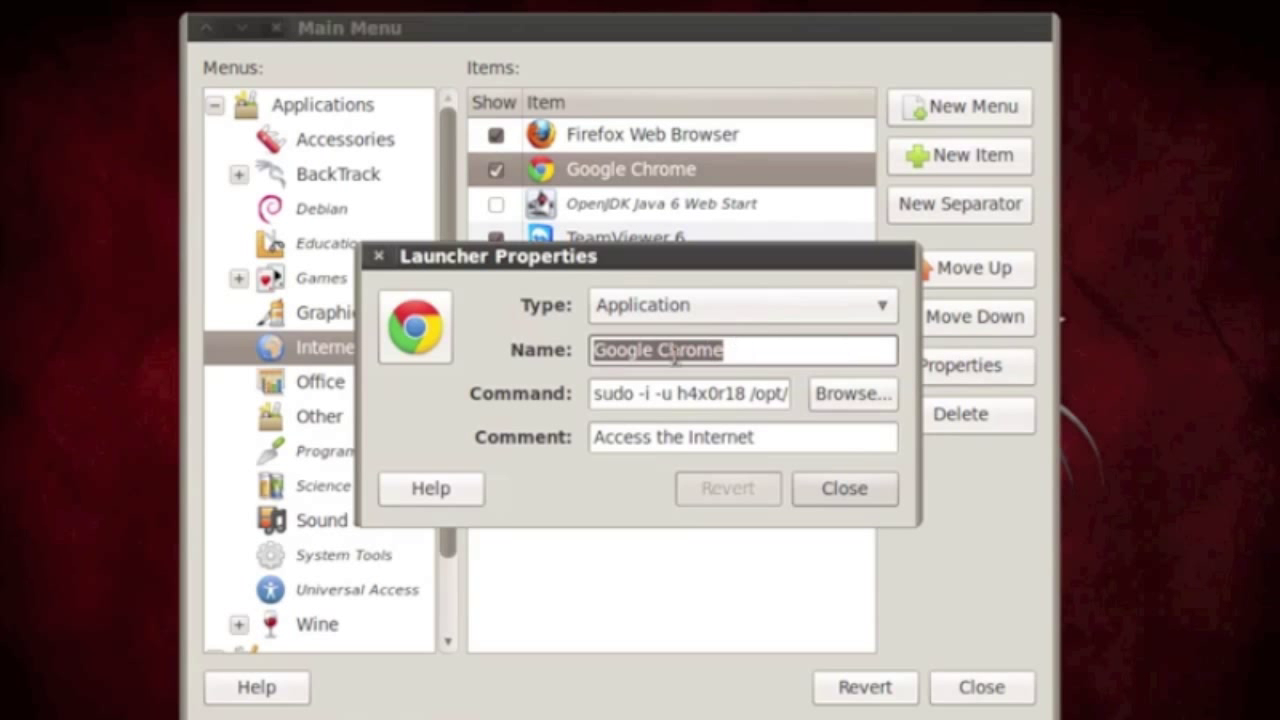
pyautogui.moveTo(594, 394); pyautogui.dragTo(940, 410)
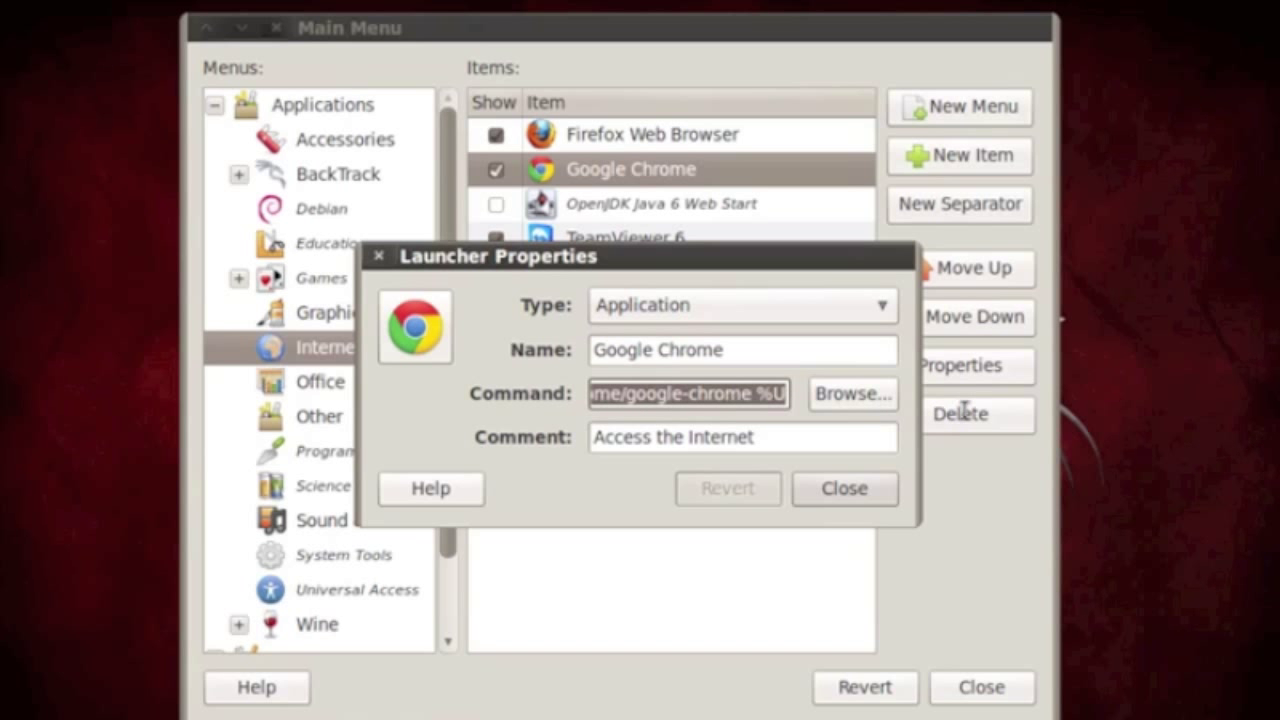
pyautogui.click(884, 496)
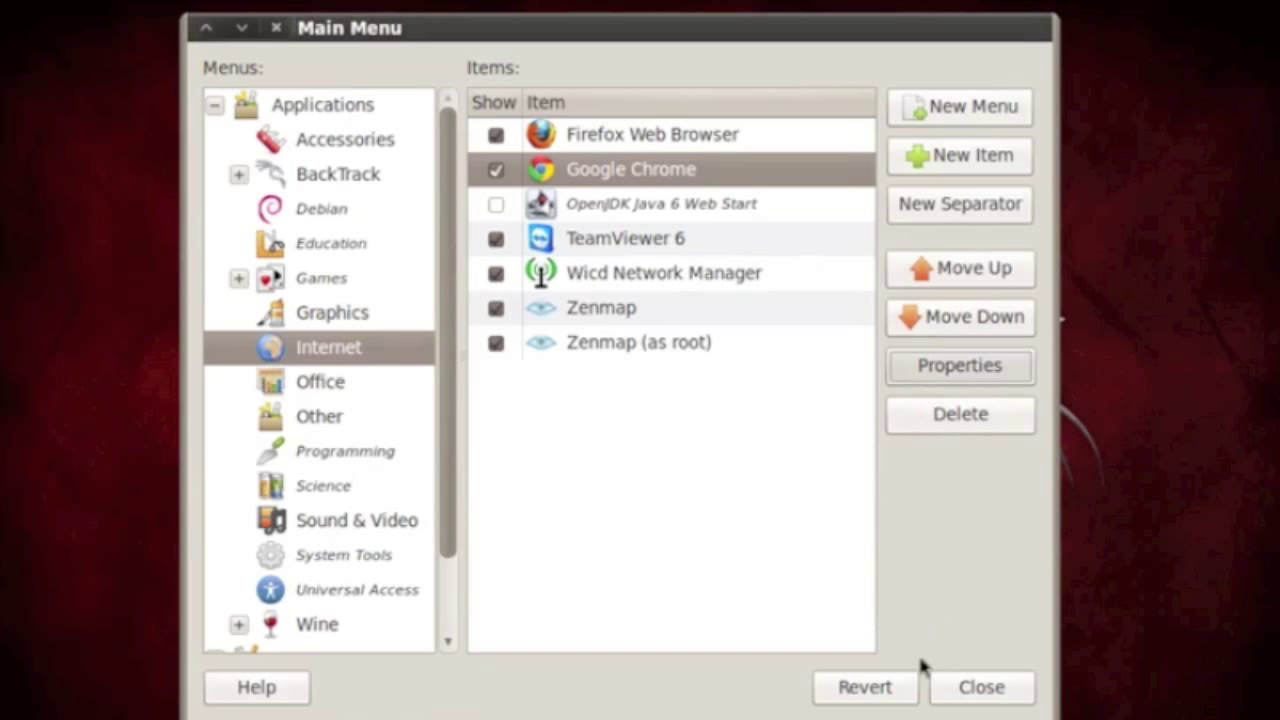
pyautogui.click(971, 686)
# Launch TeamViewer 6 from the Internet applications.
pyautogui.click(101, 1)
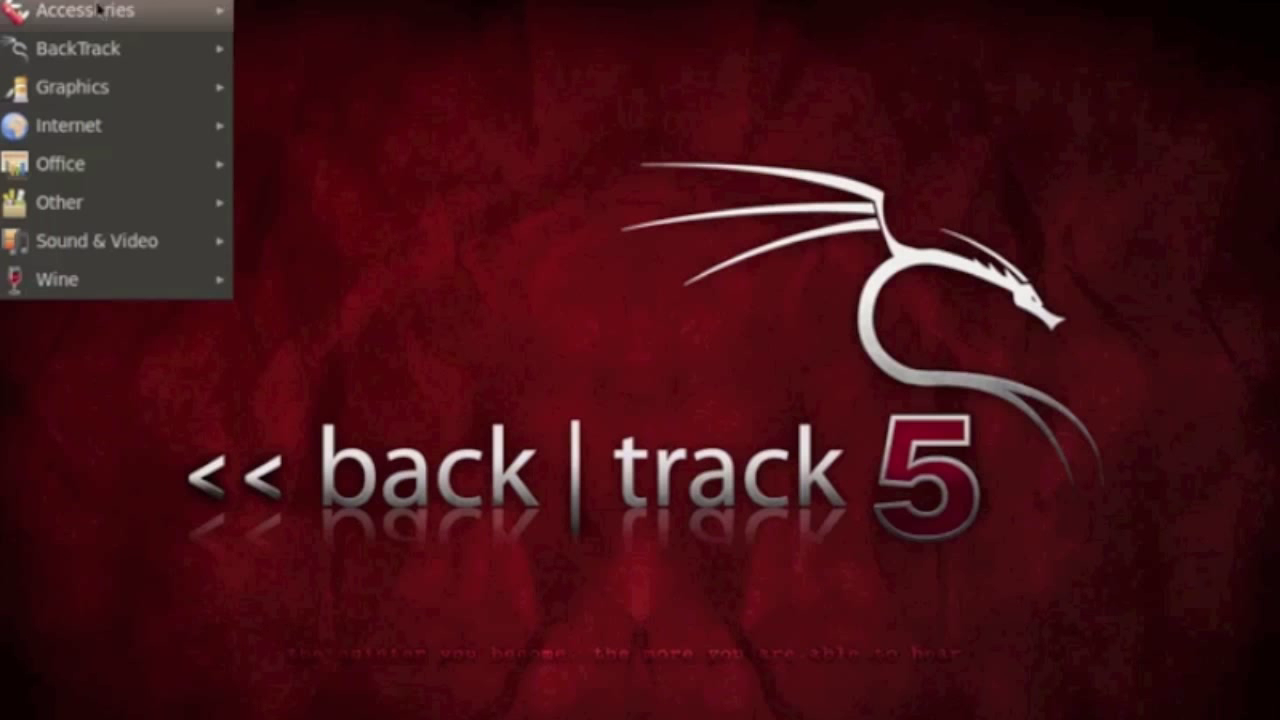
pyautogui.moveTo(169, 128)
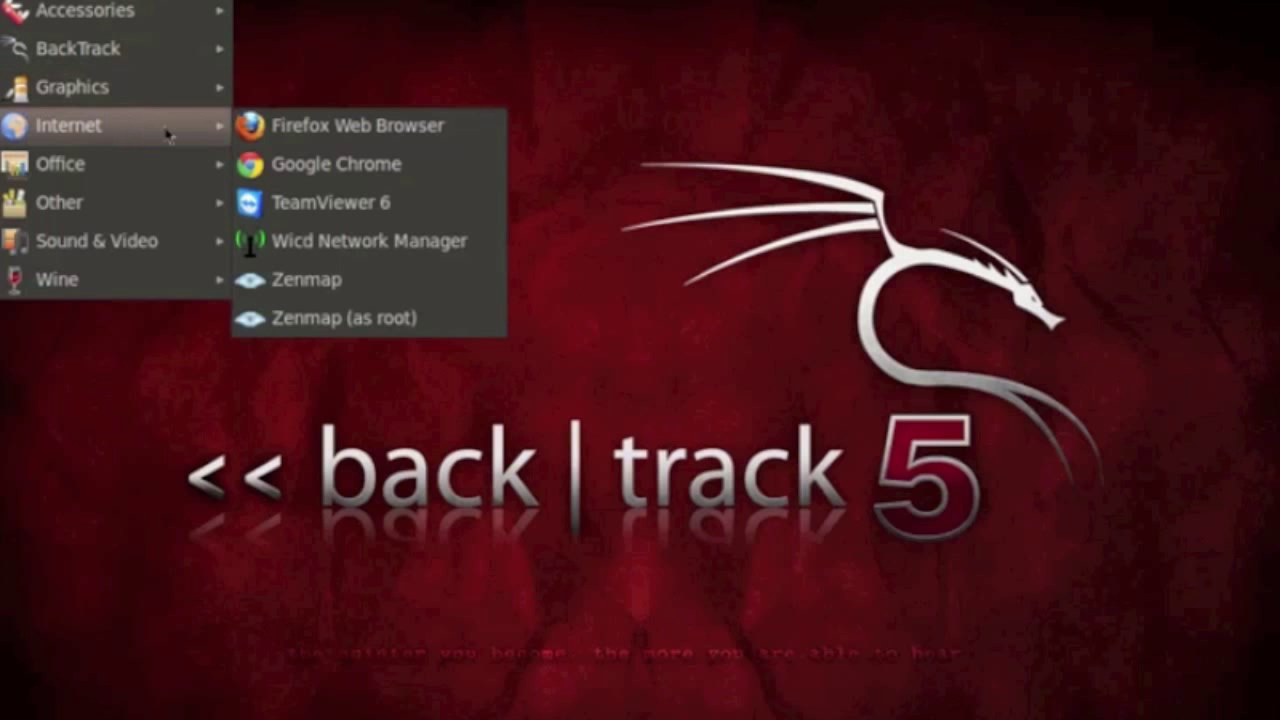
pyautogui.click(331, 204)
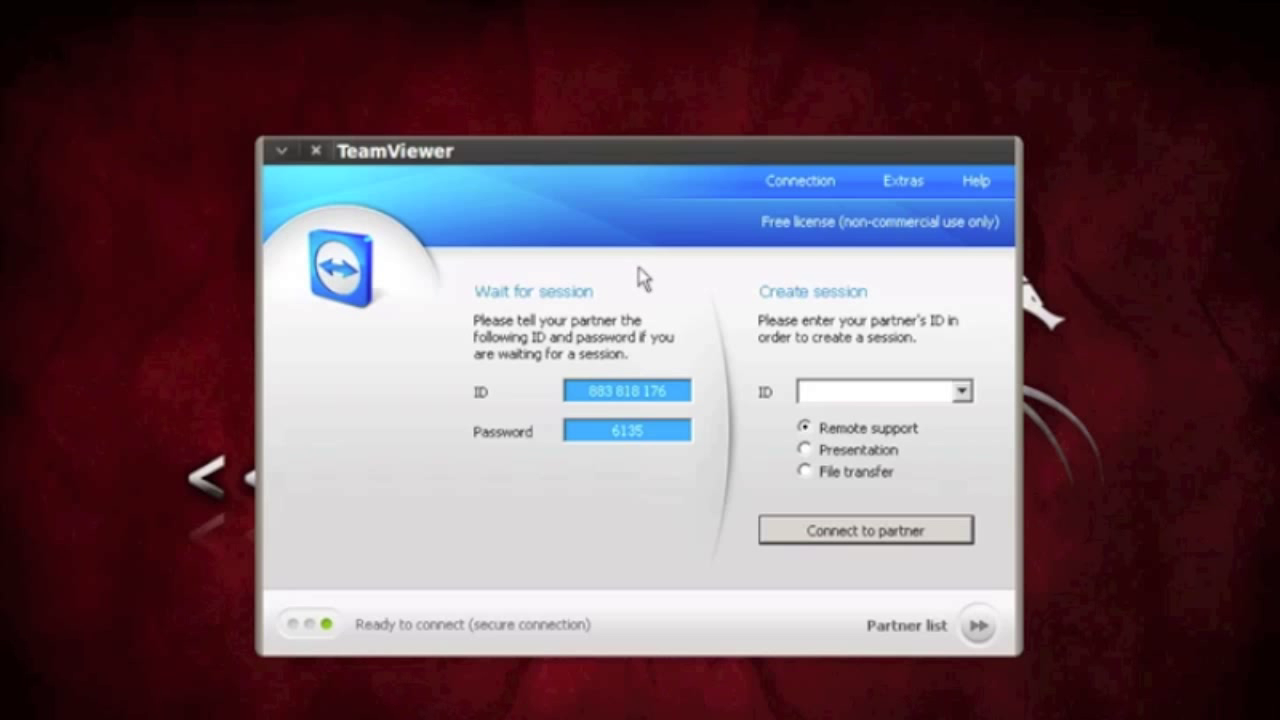
# Close TeamViewer without establishing a test connection, and close the TeamViewer web page window.
pyautogui.click(316, 152)
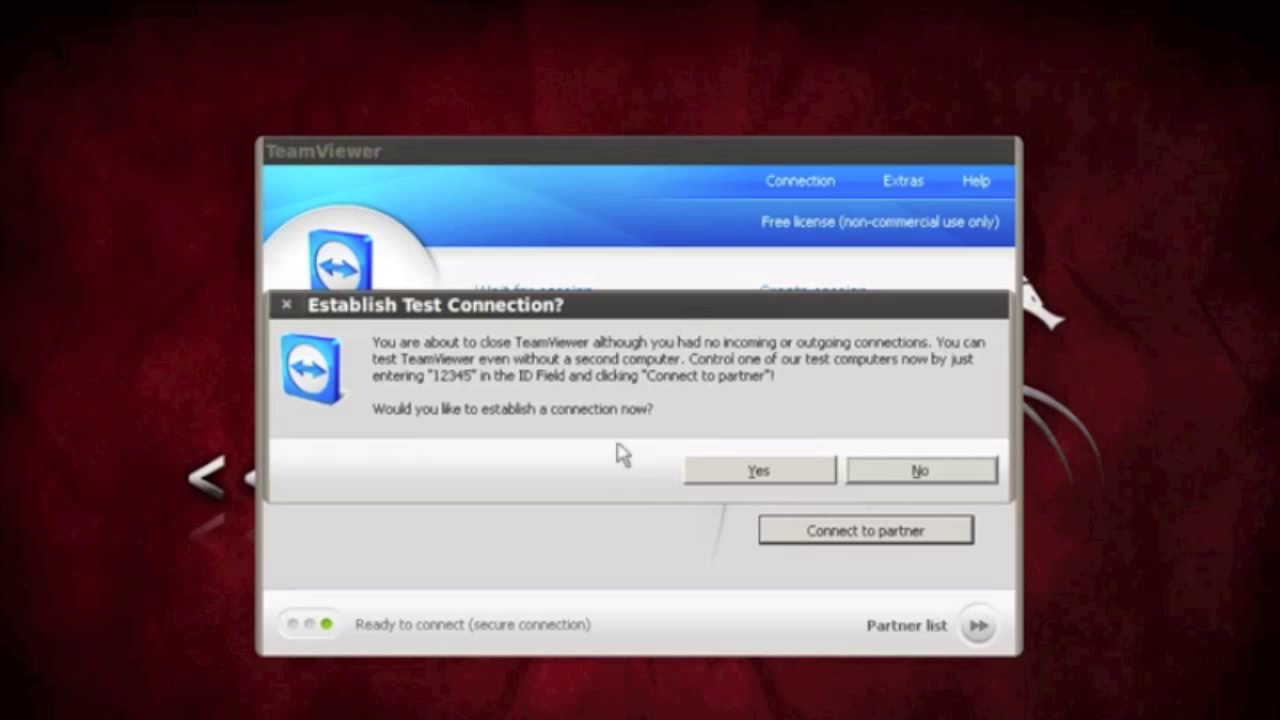
pyautogui.click(910, 475)
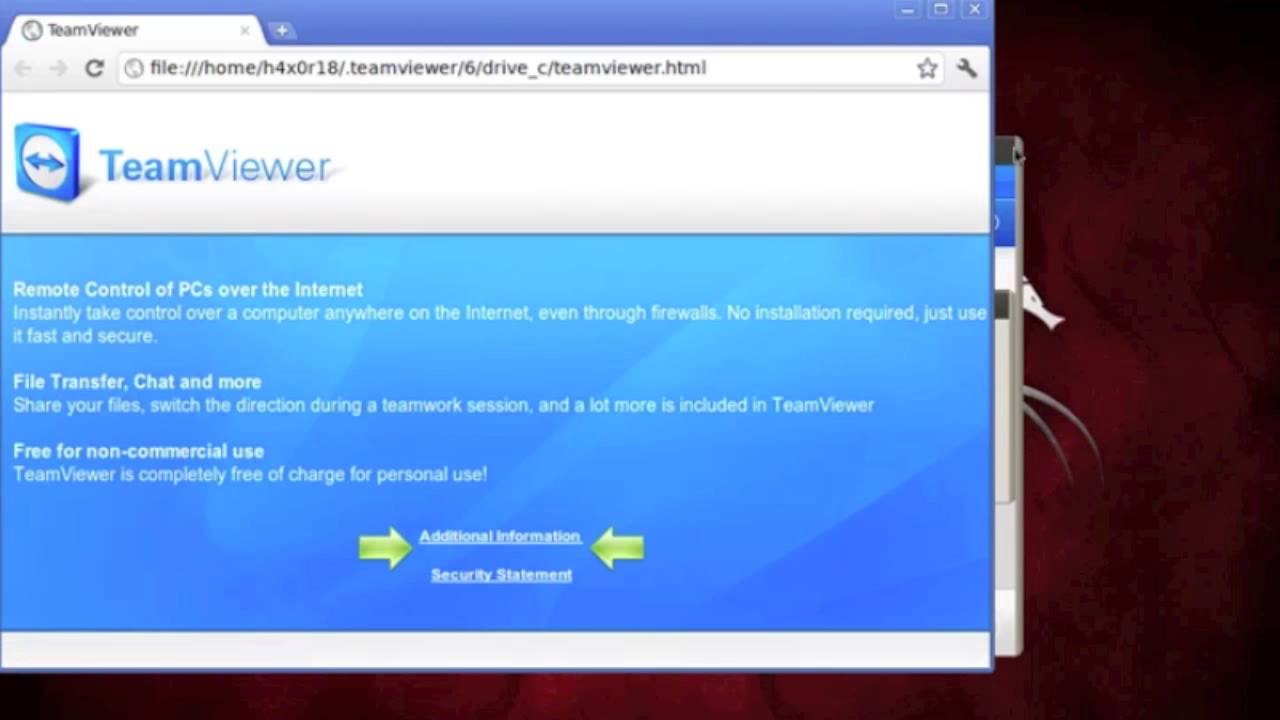
pyautogui.click(968, 14)
# Launch Google Chrome from the Internet applications, maximize and restore its window, and close it.
pyautogui.click(65, 8)
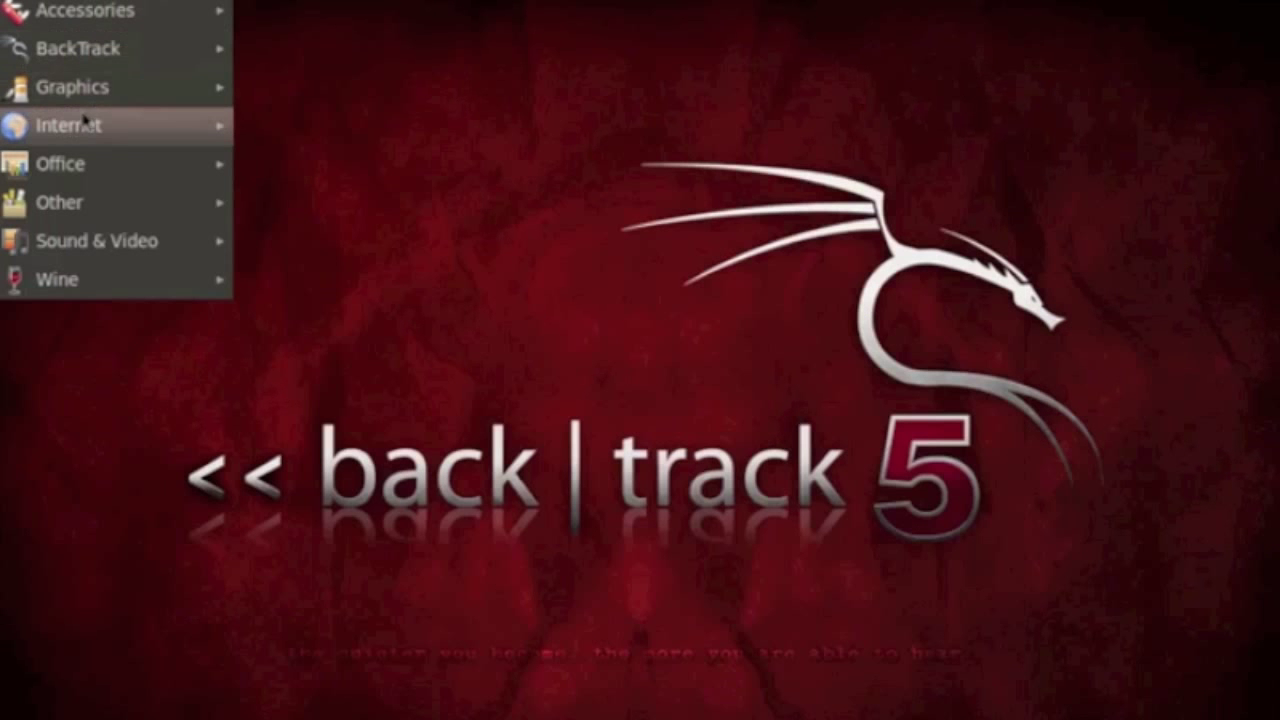
pyautogui.moveTo(85, 122)
pyautogui.click(320, 168)
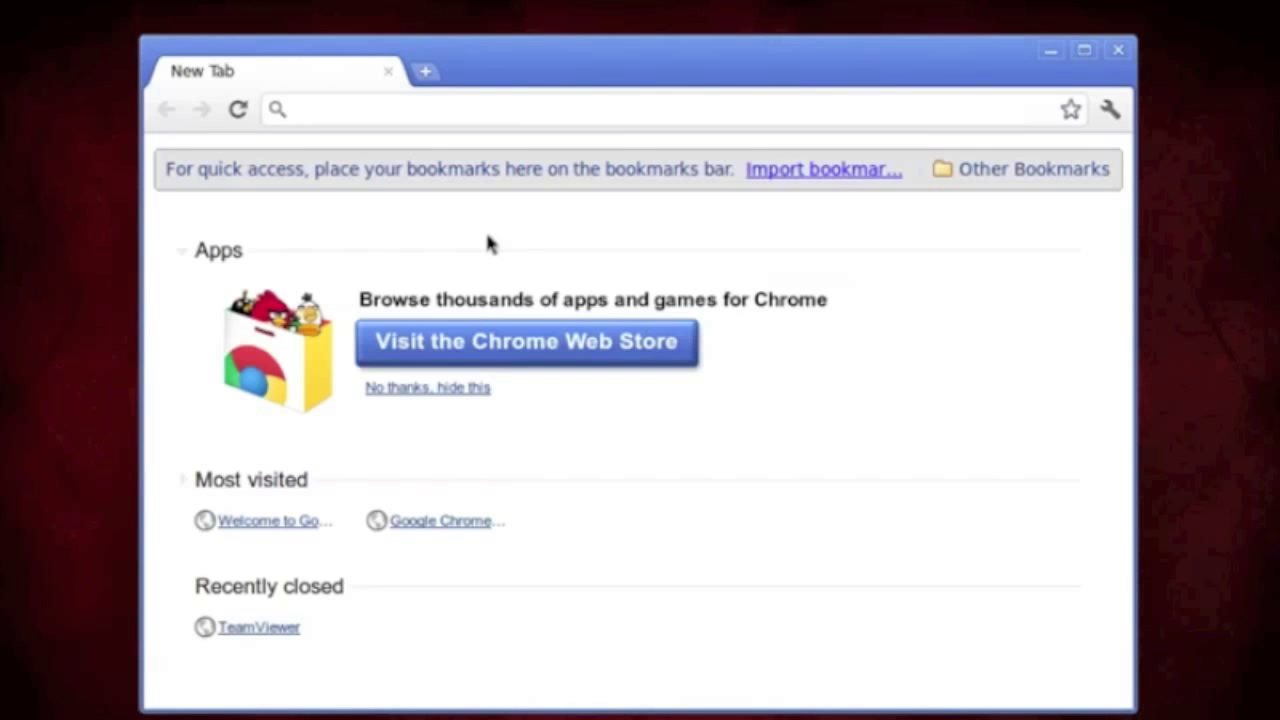
pyautogui.click(1084, 49)
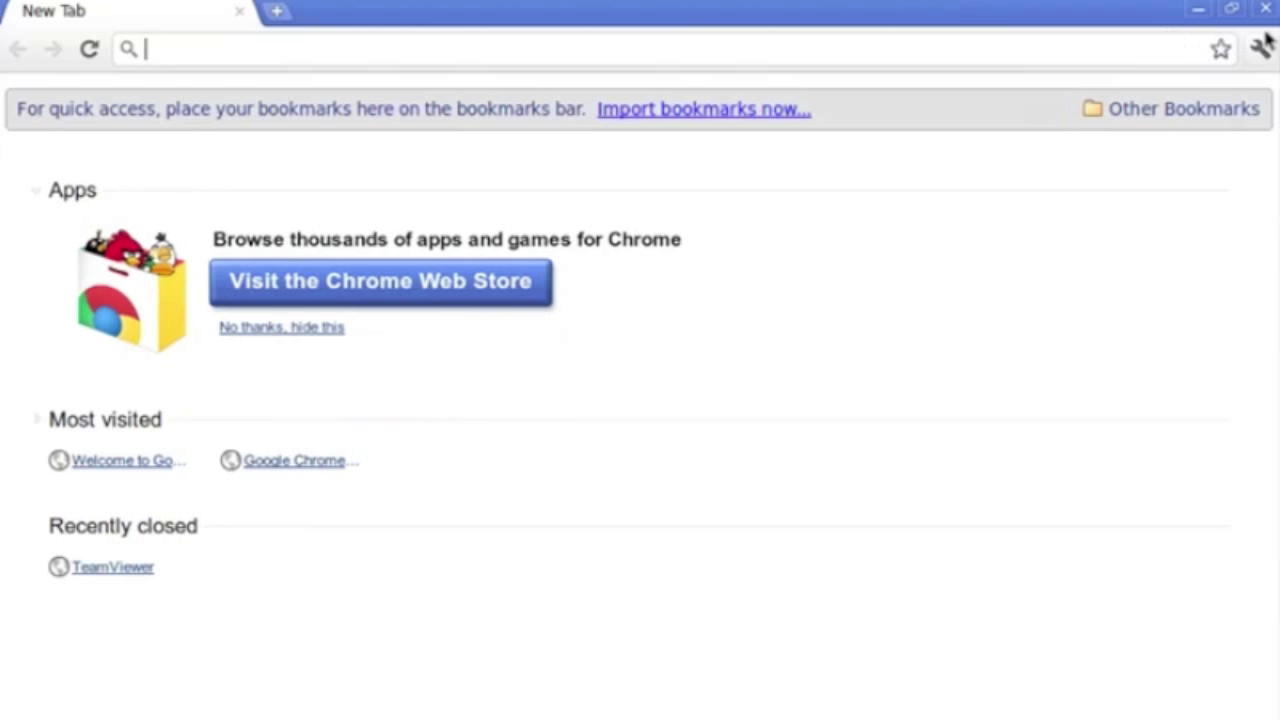
pyautogui.click(1230, 8)
pyautogui.click(1116, 49)
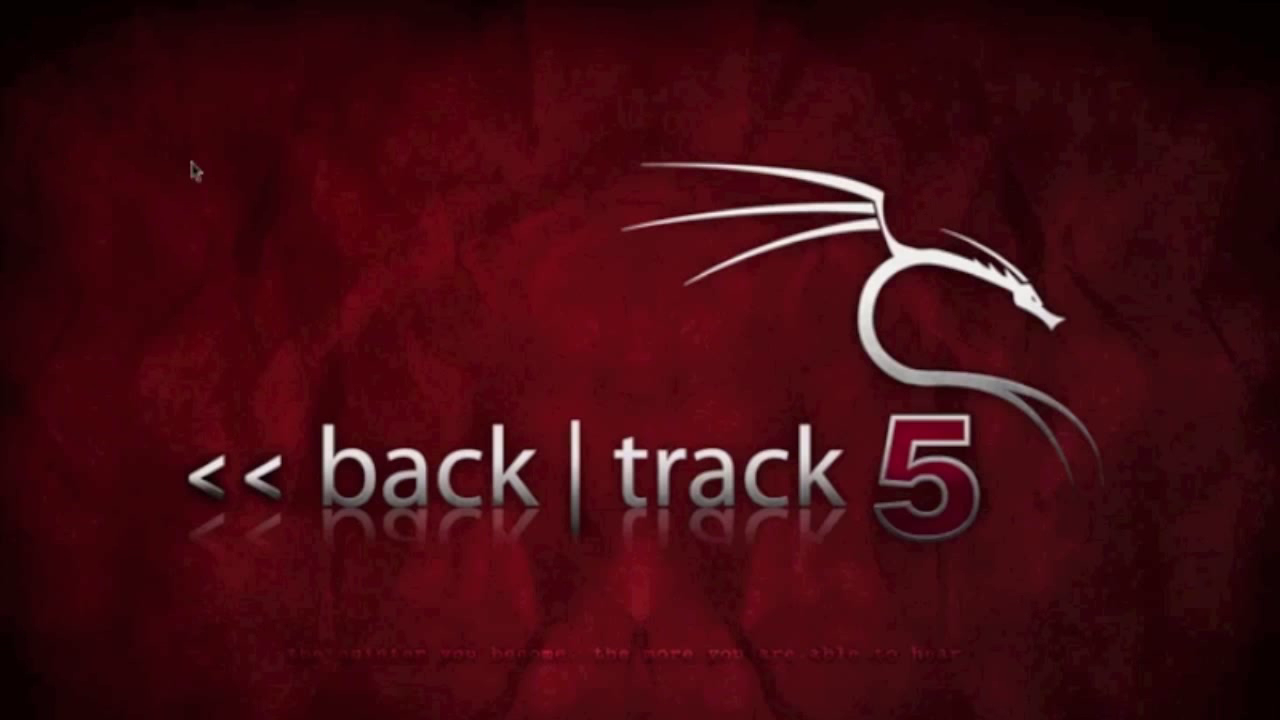
# Launch Google Chrome once more from the Internet applications and close the browser again.
pyautogui.click(110, 3)
pyautogui.moveTo(102, 133)
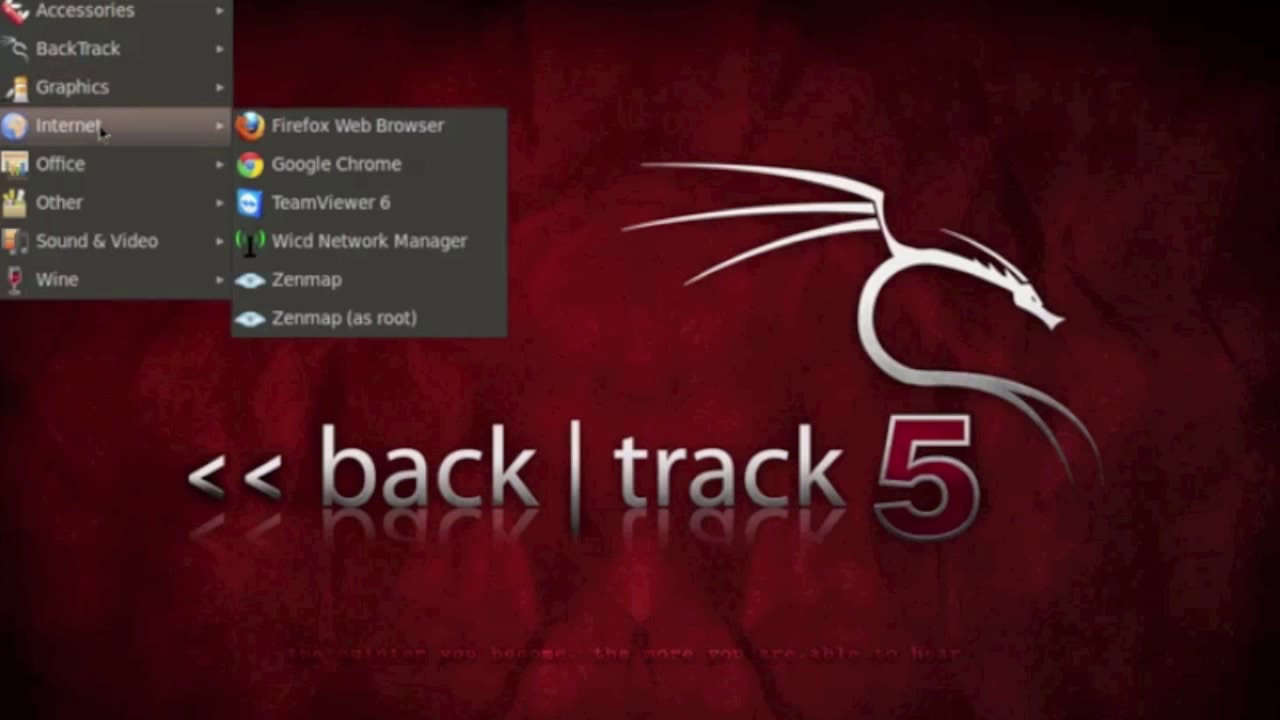
pyautogui.click(286, 172)
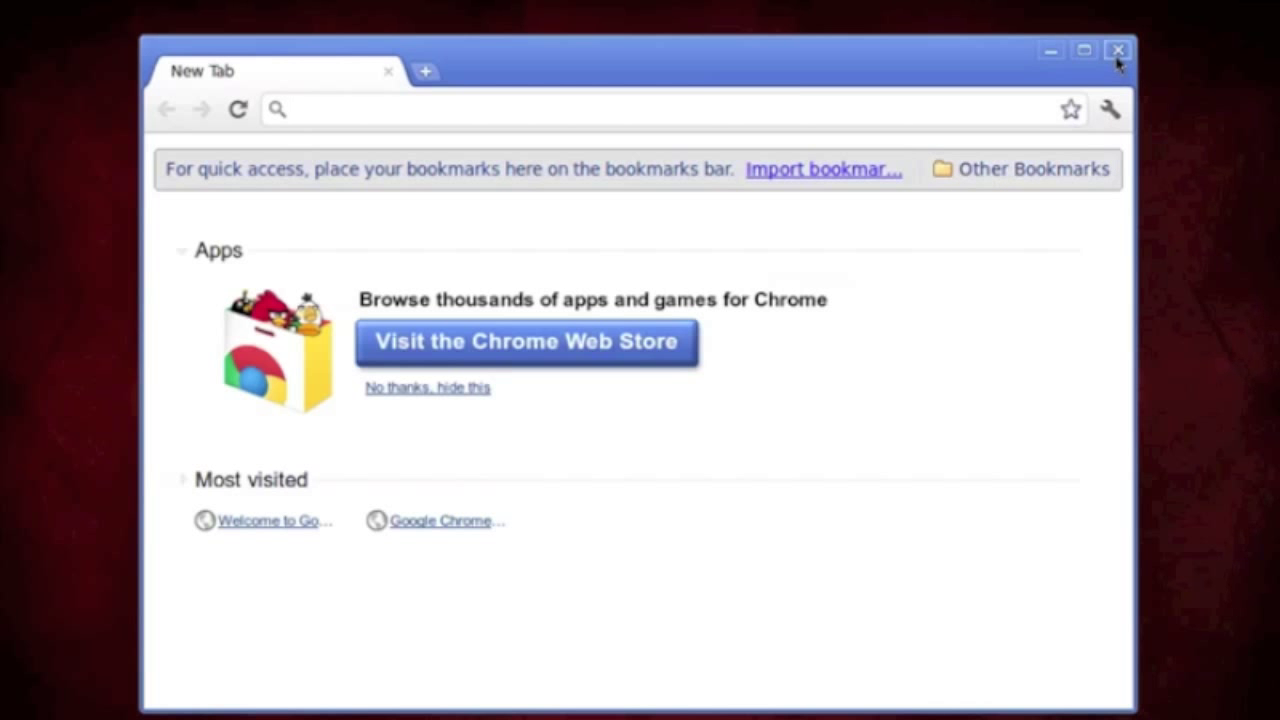
pyautogui.click(1120, 52)
# Bring back the terminal, turn X server access control back on by running xhost -, and close the terminal.
pyautogui.rightClick(328, 2)
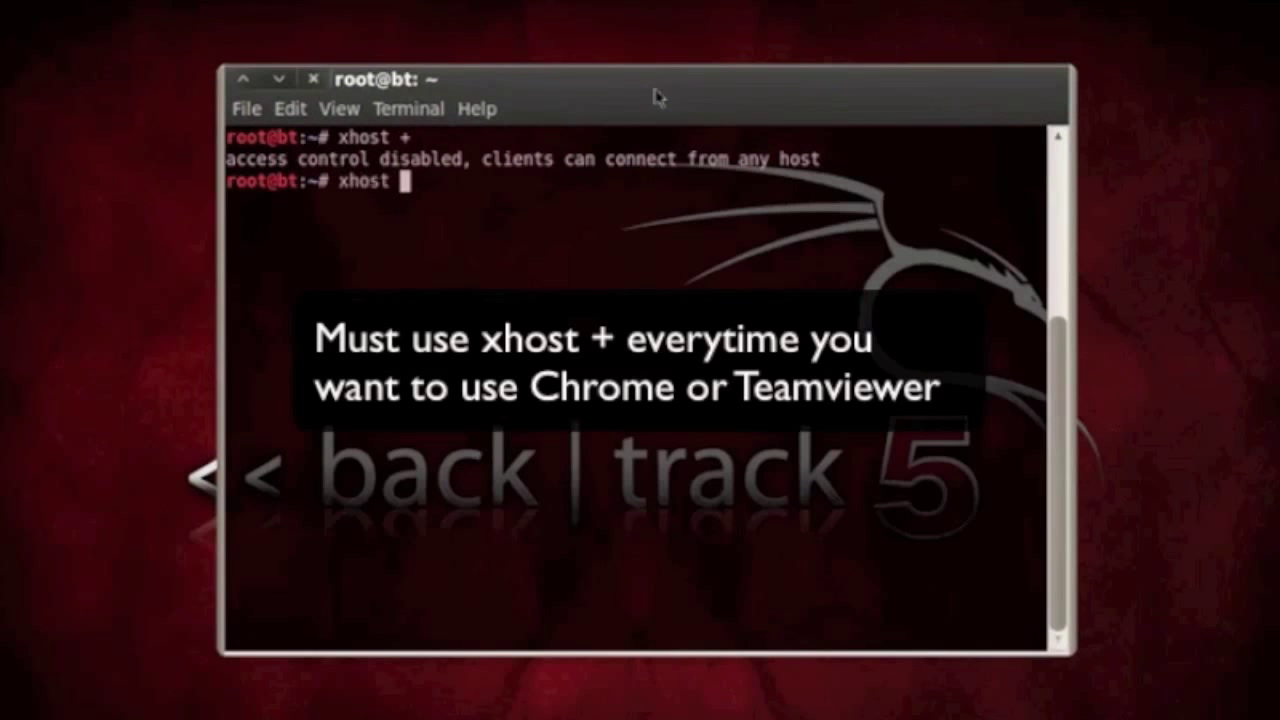
pyautogui.write('-')
pyautogui.press('Return')
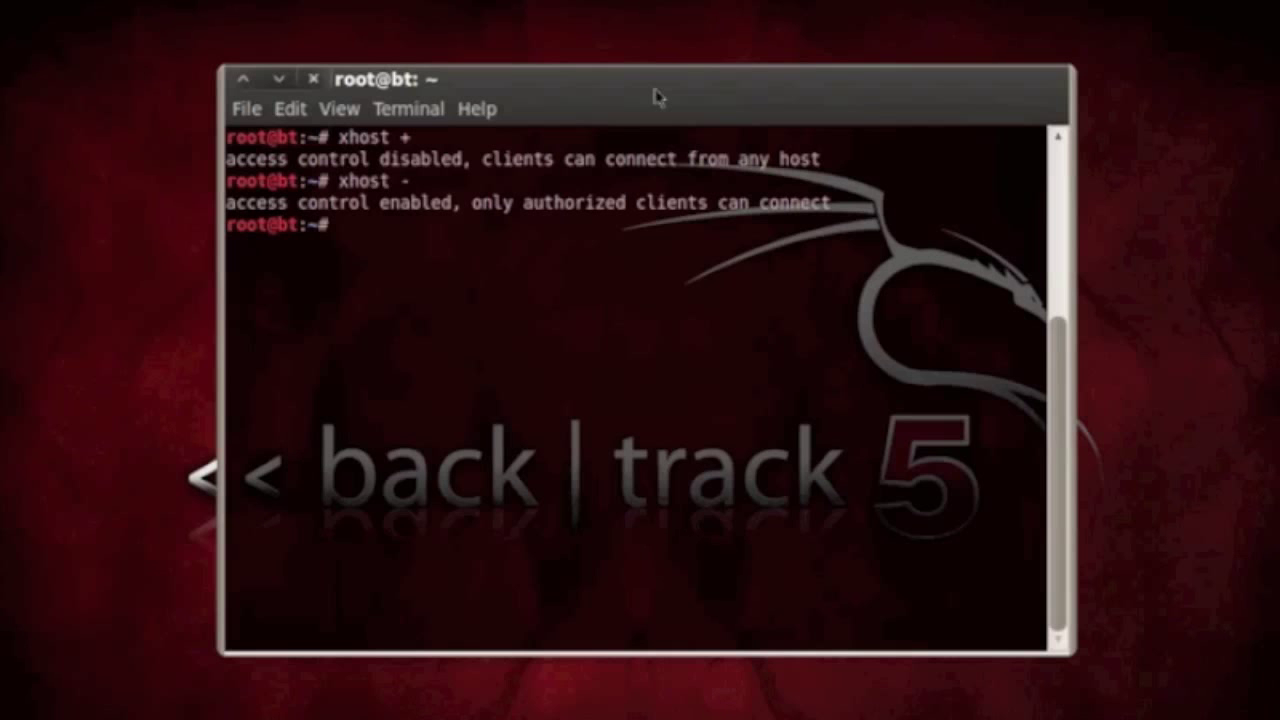
pyautogui.click(315, 80)
# Try to launch TeamViewer 6 from the Internet applications.
pyautogui.click(90, 1)
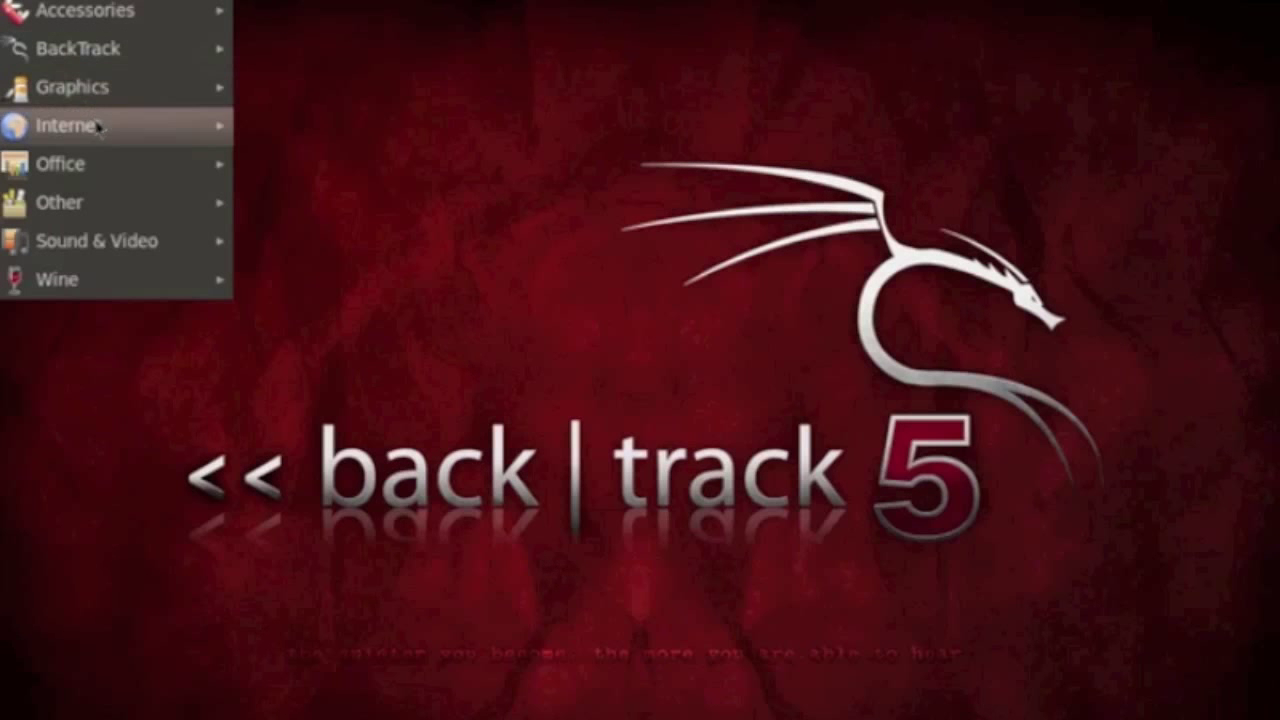
pyautogui.moveTo(100, 126)
pyautogui.click(366, 200)
pyautogui.click(90, 1)
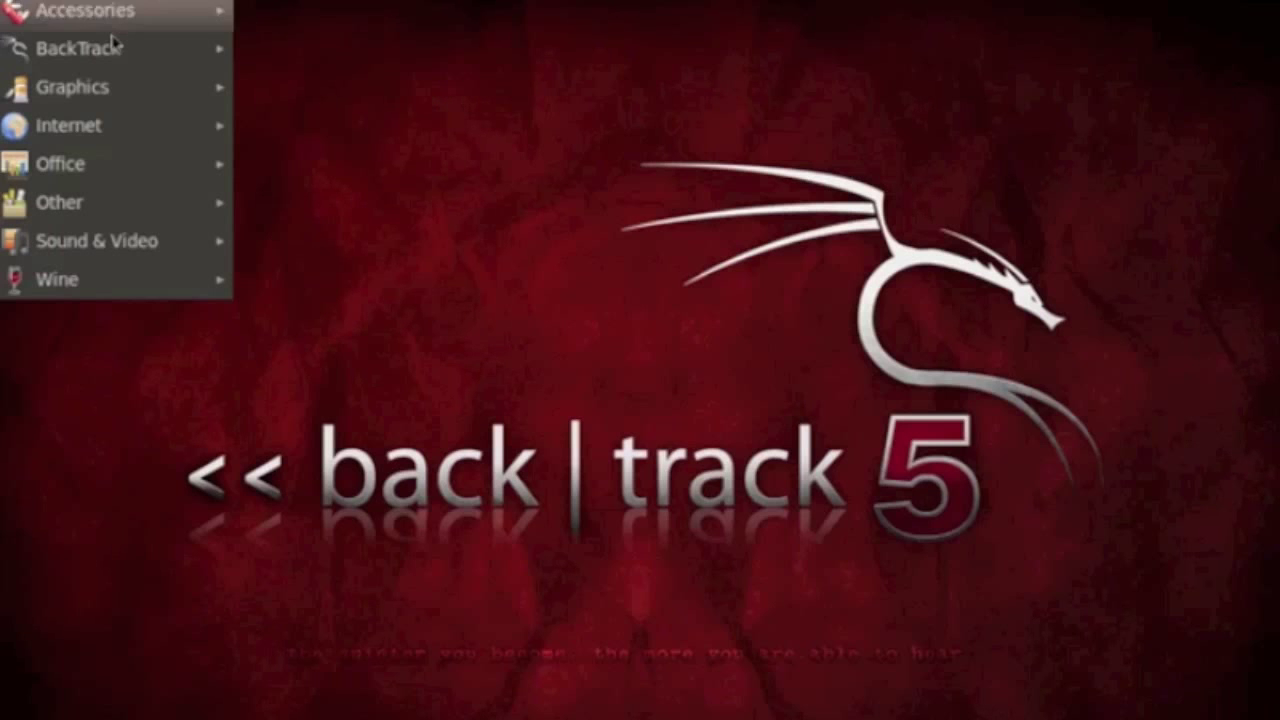